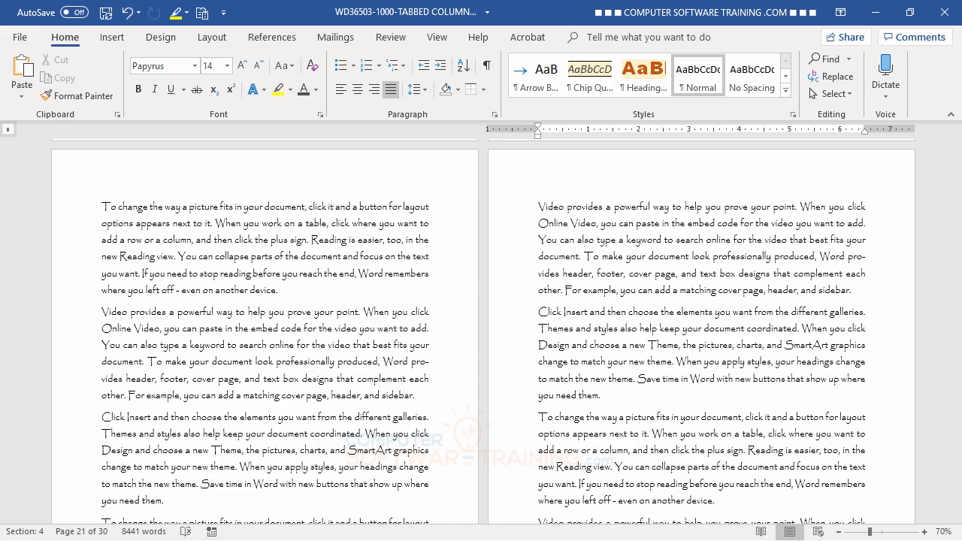
Switch to the Excel workbook and examine the extent of the sales records on the Perfect Sales sheet
key(alt+Tab)
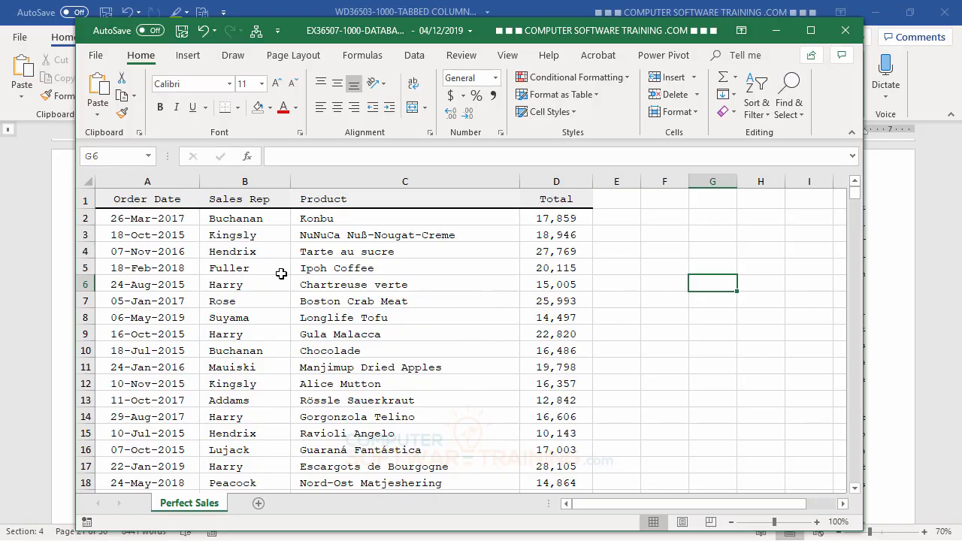
scroll(279, 273, down, 1)
scroll(278, 273, up, 1)
scroll(428, 265, down, 19)
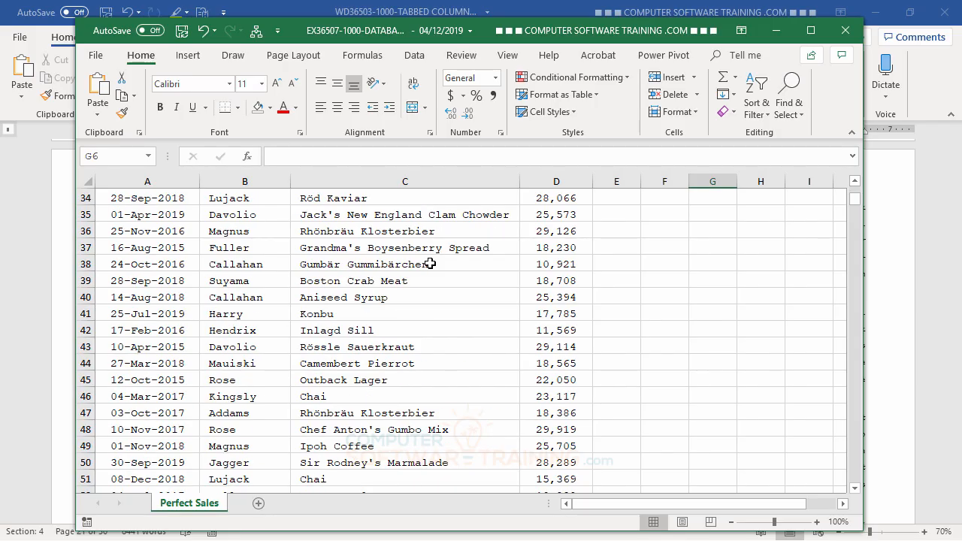
scroll(430, 264, down, 16)
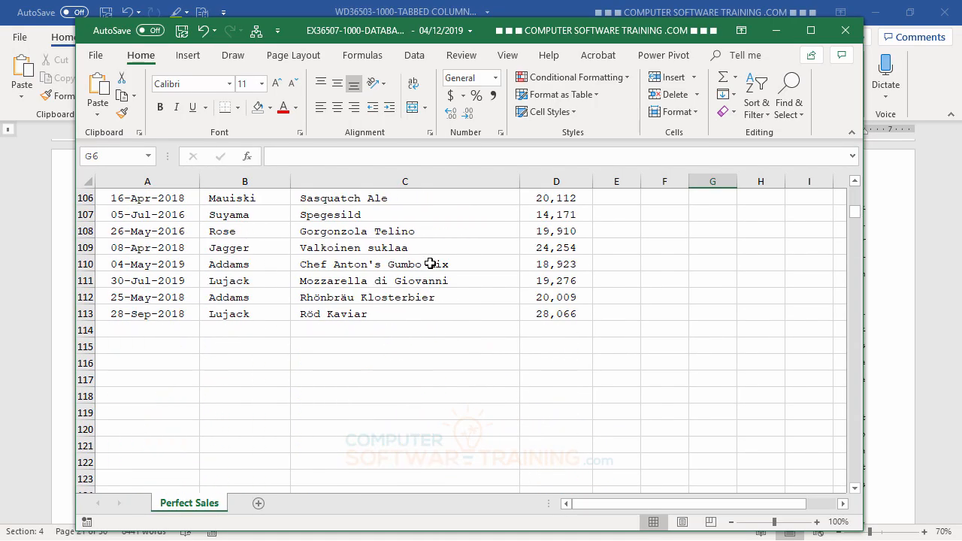
scroll(430, 263, up, 5)
scroll(430, 263, up, 20)
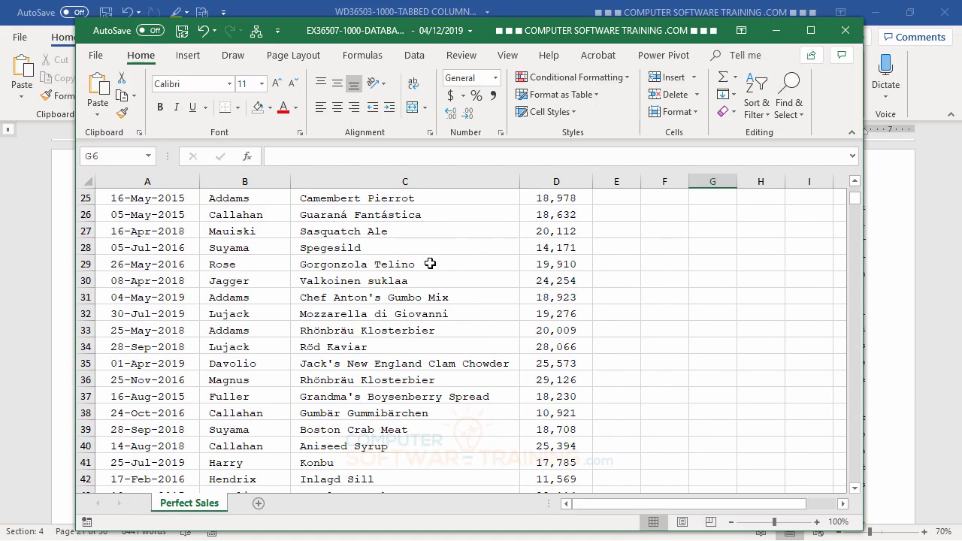
scroll(430, 263, up, 2)
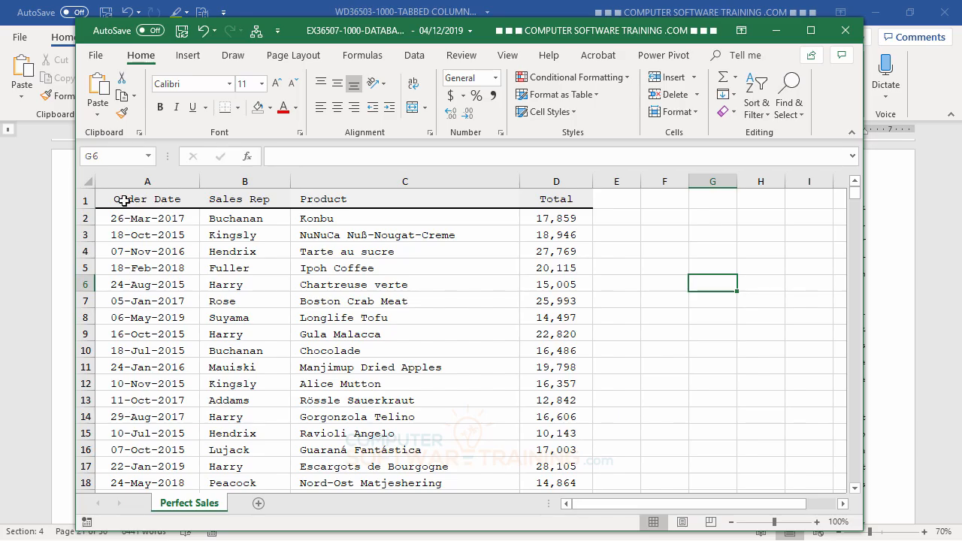
Copy the complete sales list, cells A1:D113 including the header row
drag(124, 201, 553, 279)
scroll(612, 384, up, 20)
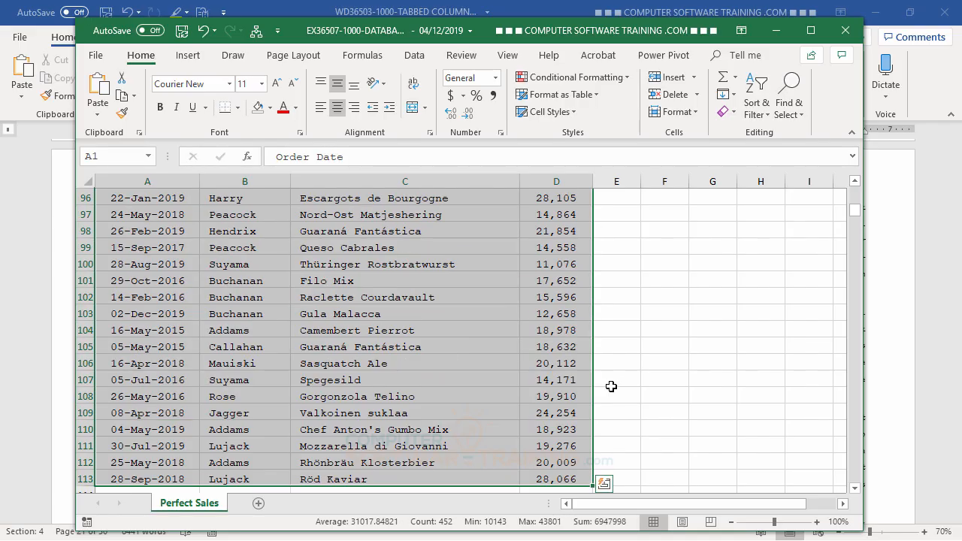
scroll(622, 380, up, 15)
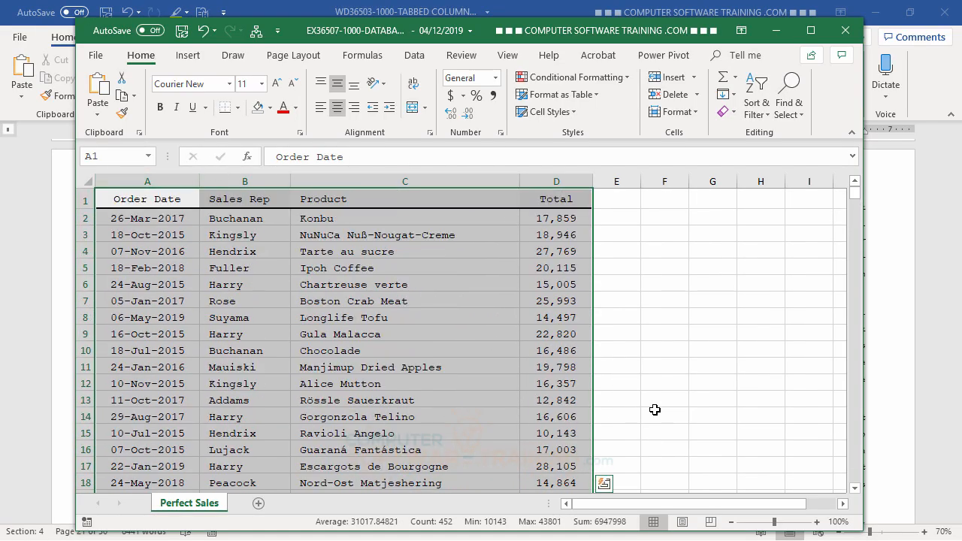
right_click(251, 294)
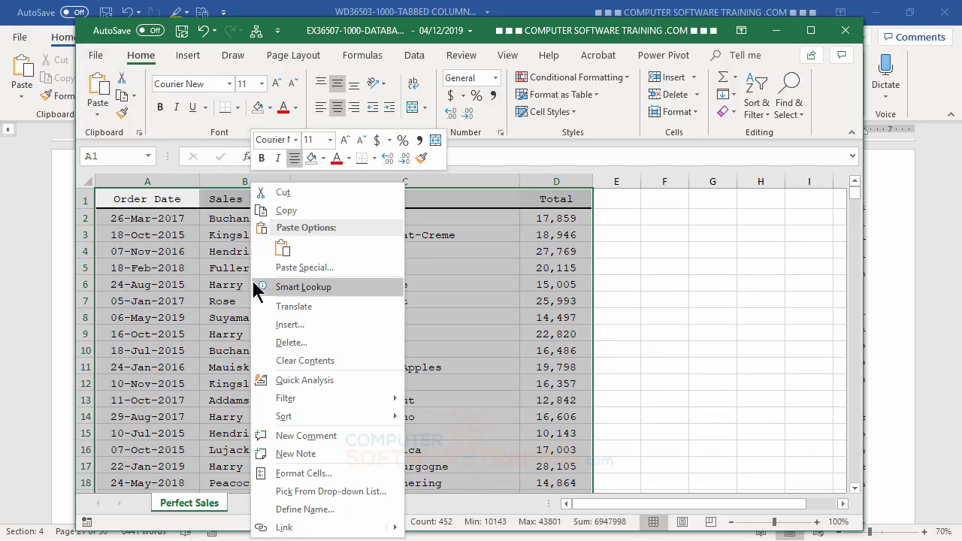
click(287, 210)
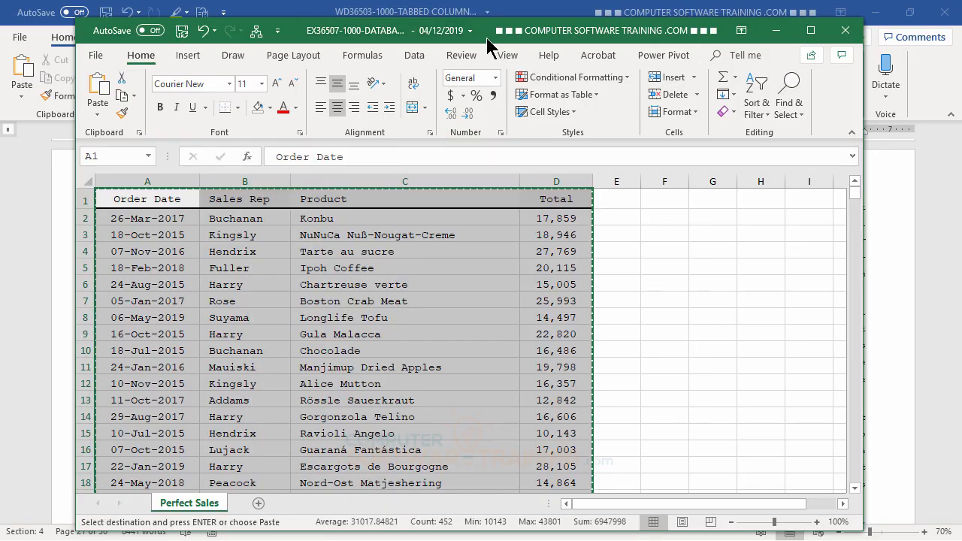
Move the Excel window out of the way and add a blank paragraph after the first paragraph on page 21 in Word
drag(487, 38, 961, 113)
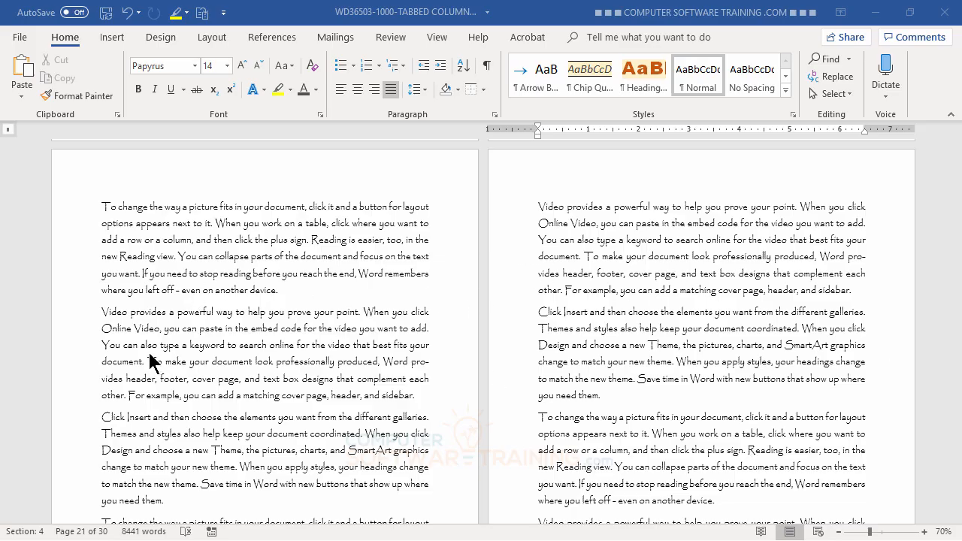
click(129, 319)
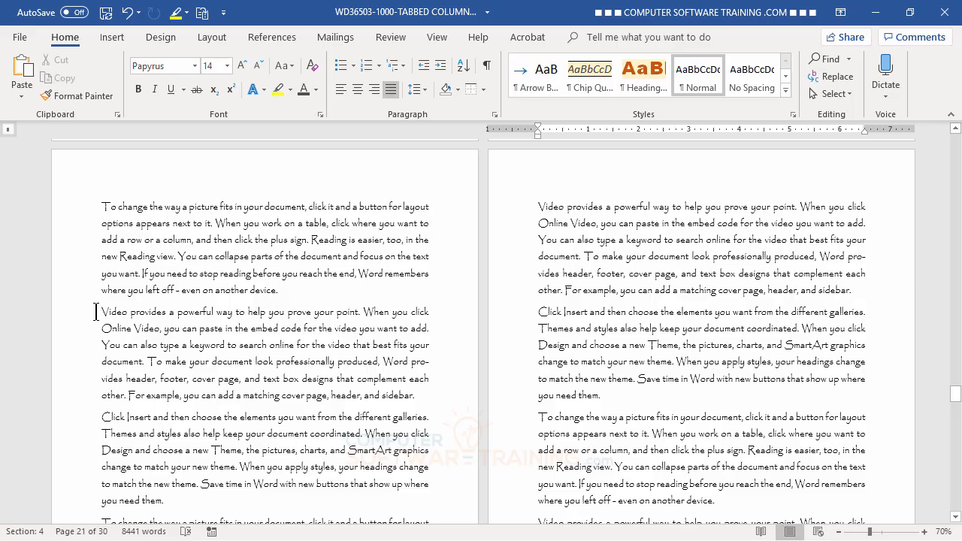
click(96, 312)
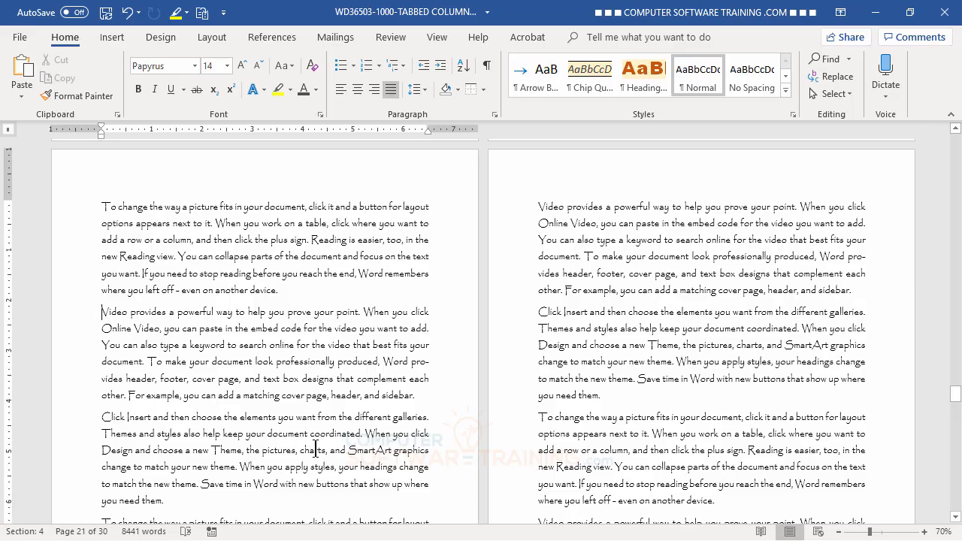
click(289, 289)
key(Return)
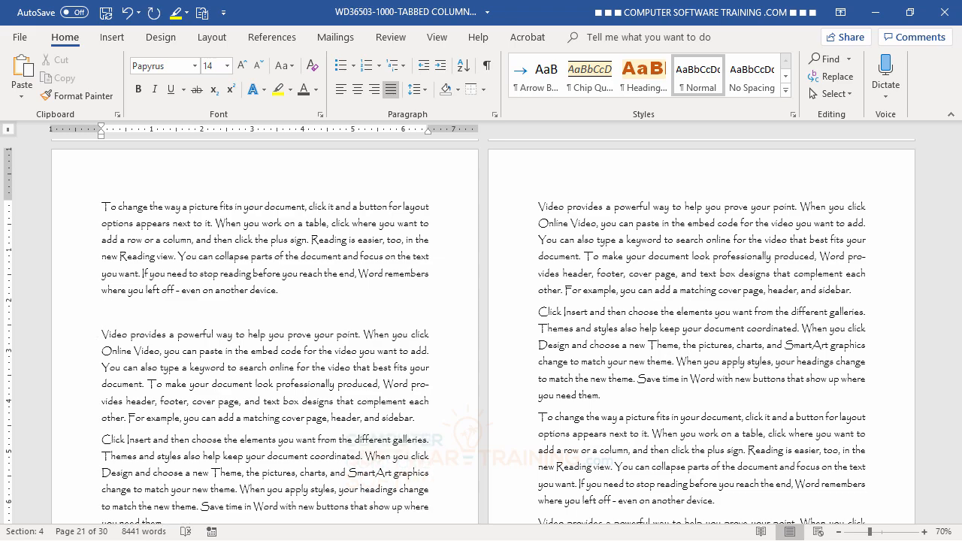
Paste the copied Excel data into the blank paragraph using the destination styles
right_click(109, 312)
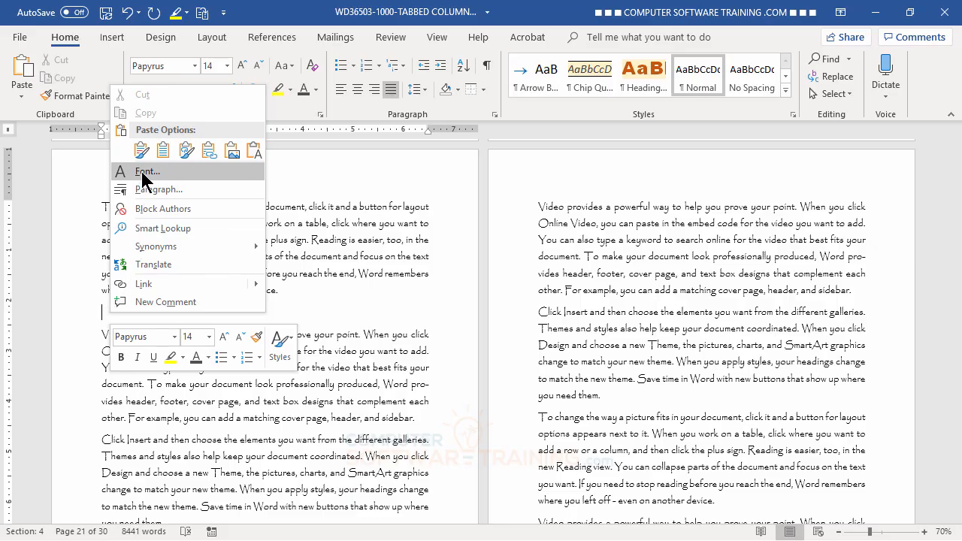
click(140, 152)
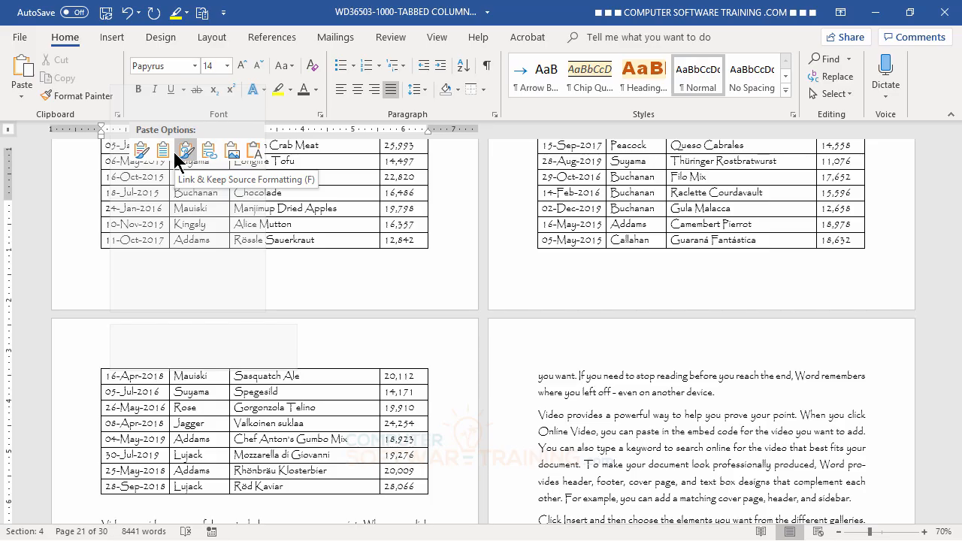
click(185, 151)
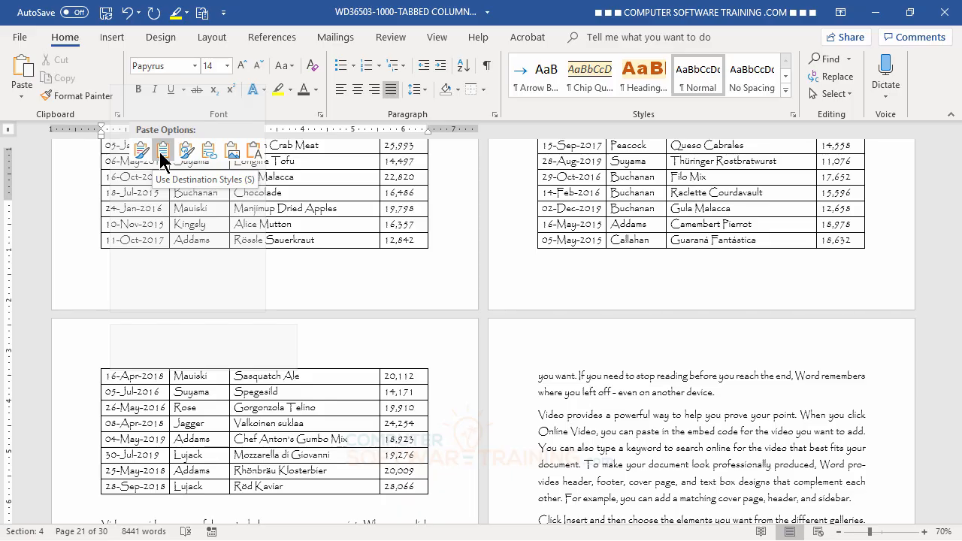
click(162, 156)
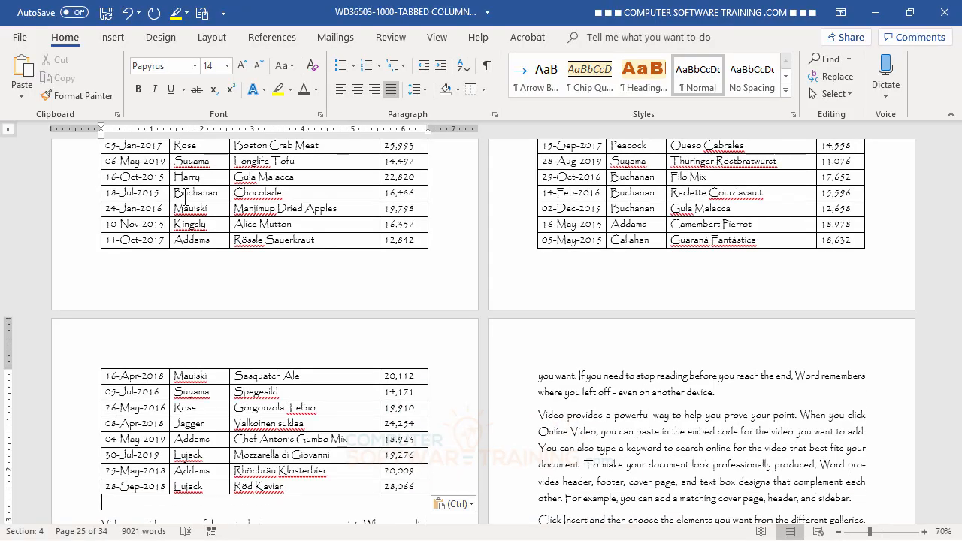
Set the font of the entire pasted table to Arial and decrease its font size by one increment
scroll(323, 304, up, 5)
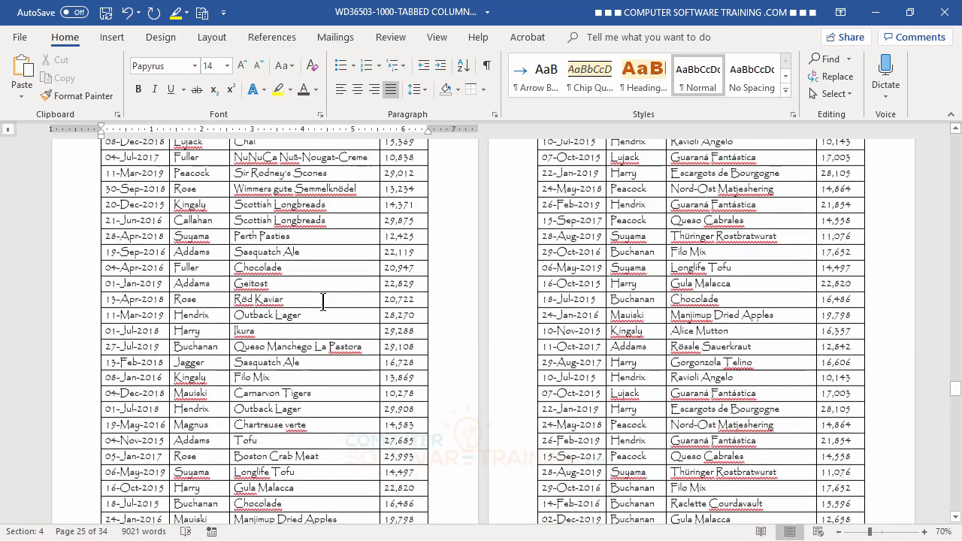
scroll(324, 301, up, 15)
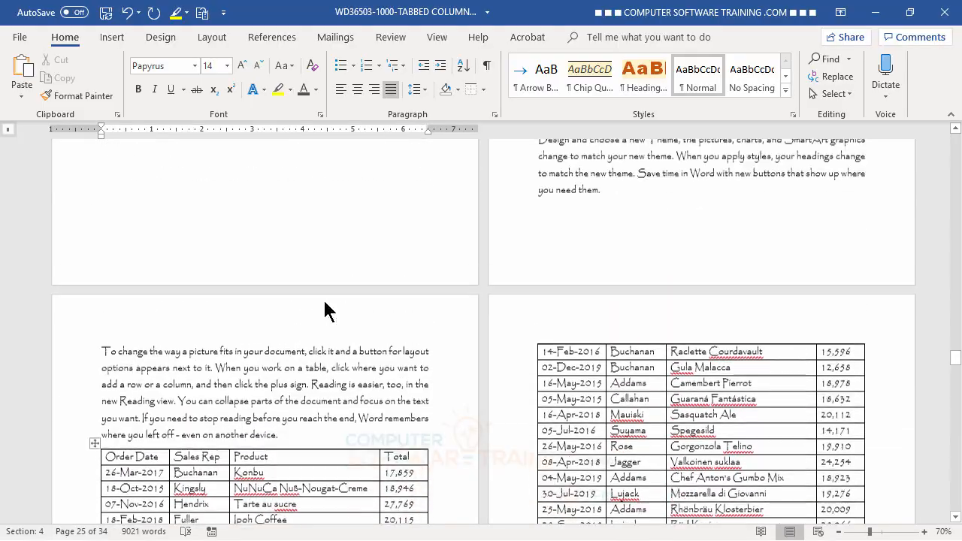
scroll(325, 304, up, 1)
scroll(325, 301, down, 4)
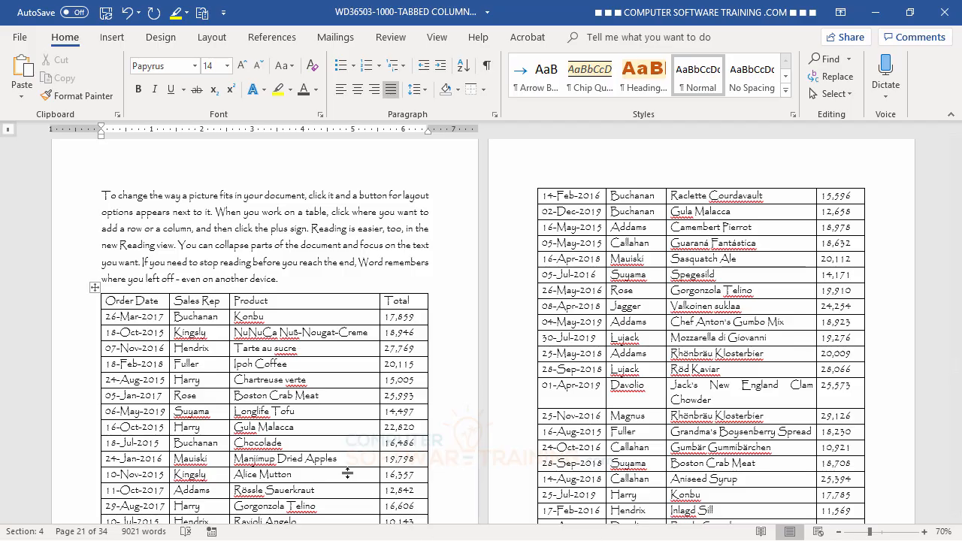
click(94, 289)
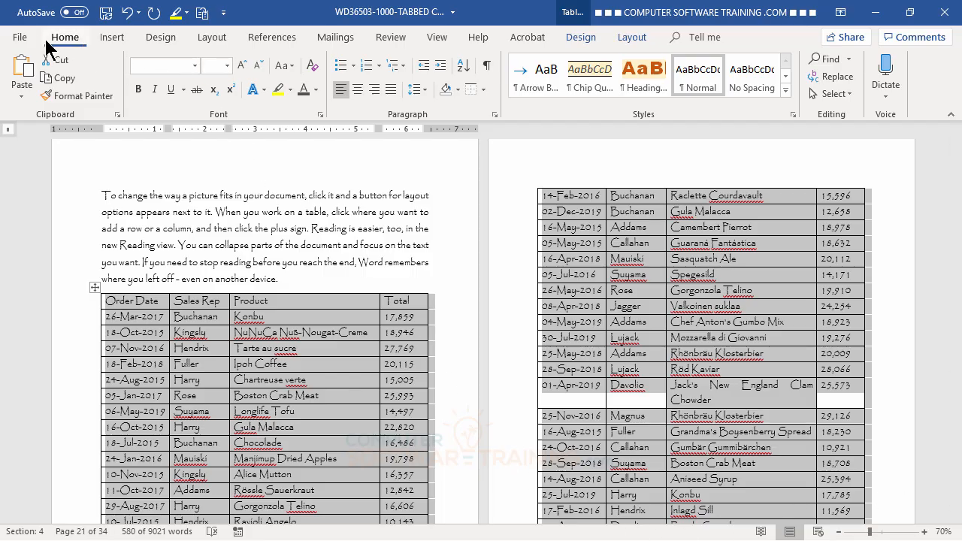
click(195, 66)
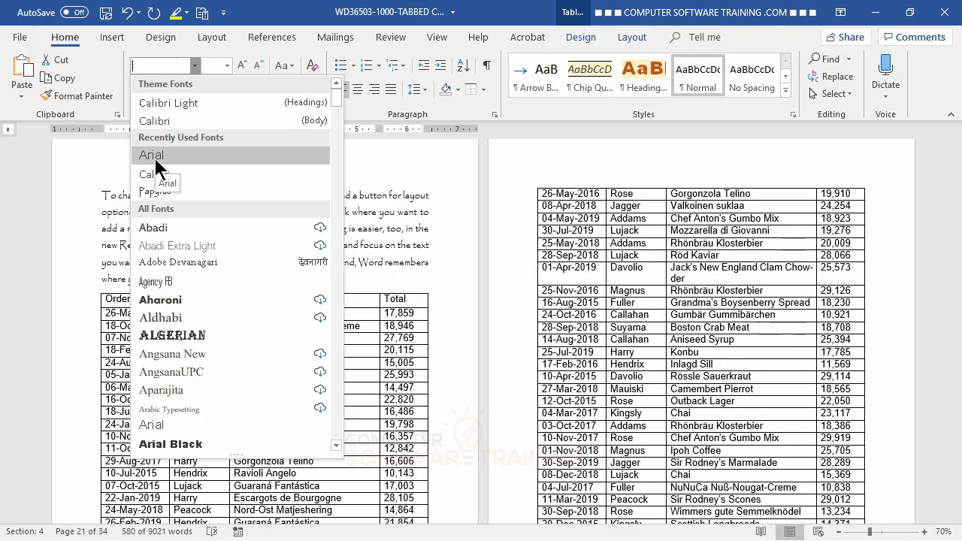
click(155, 155)
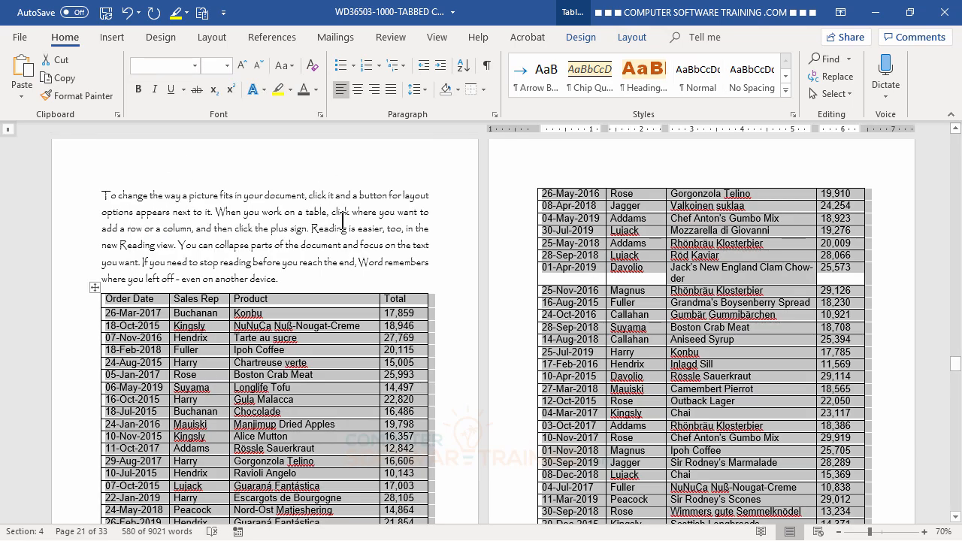
click(257, 65)
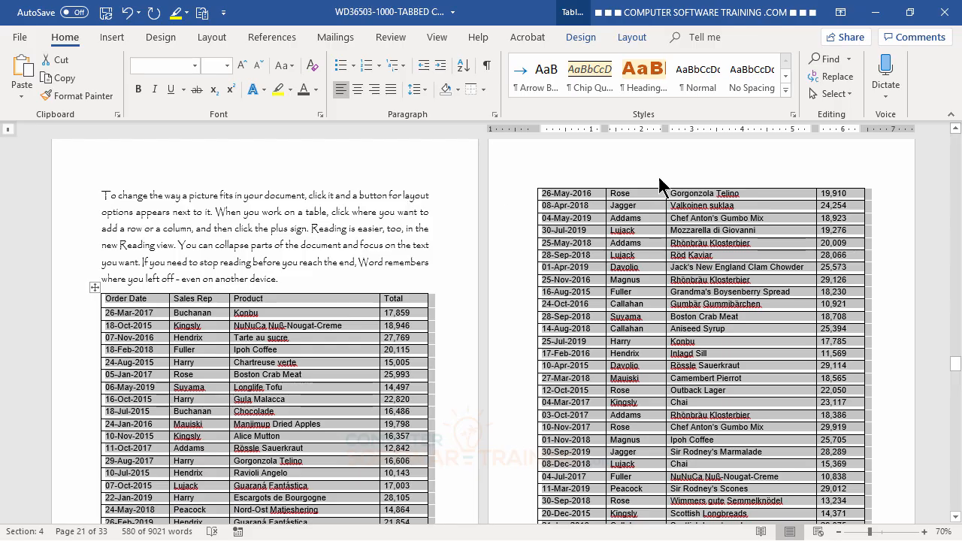
Color all the table's text with the lightest gray variant of the black theme color
click(316, 90)
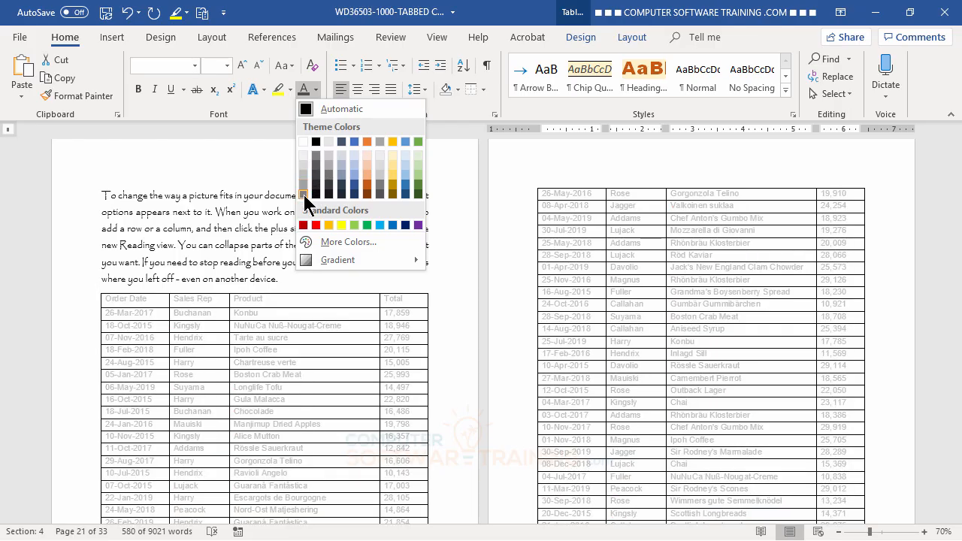
click(318, 155)
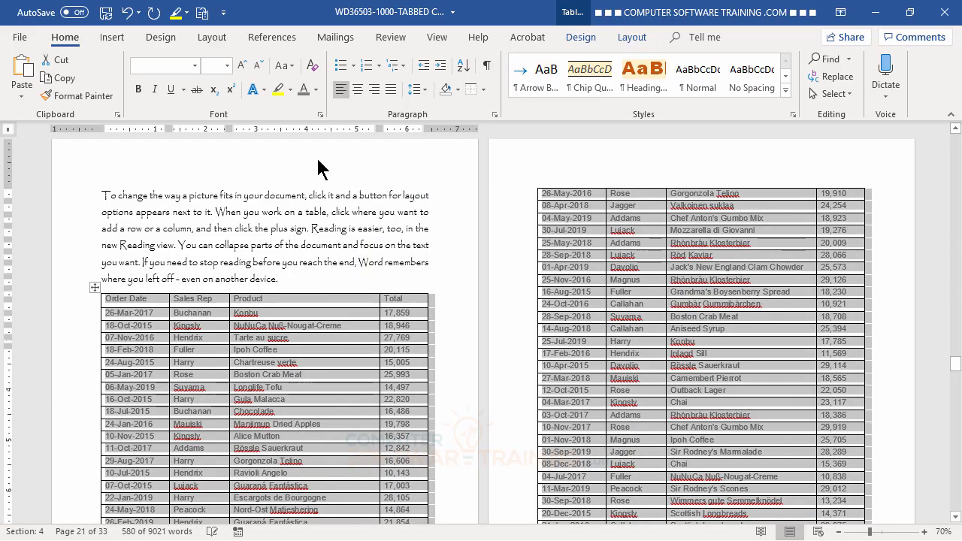
click(344, 245)
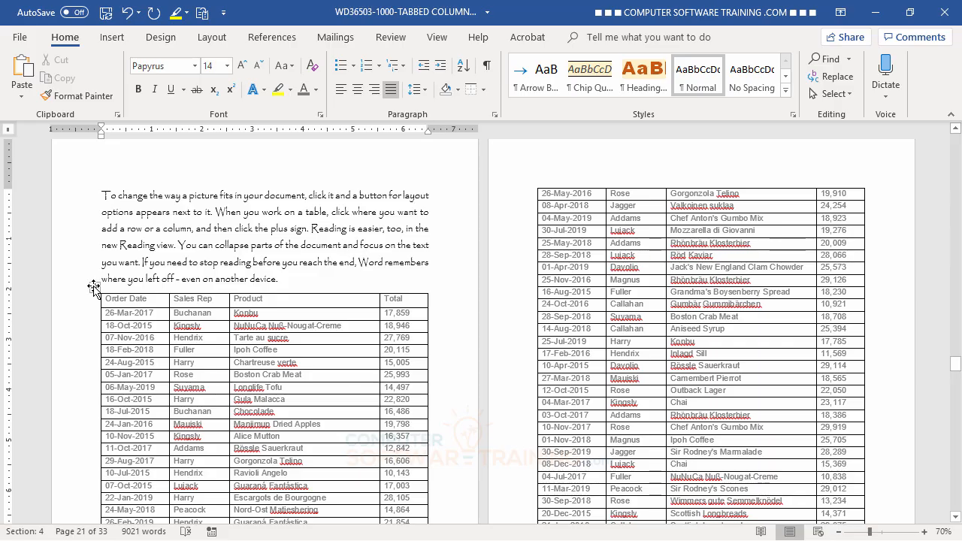
Recolor the entire table's text with a darker gray variant of the black theme color
click(94, 288)
click(315, 91)
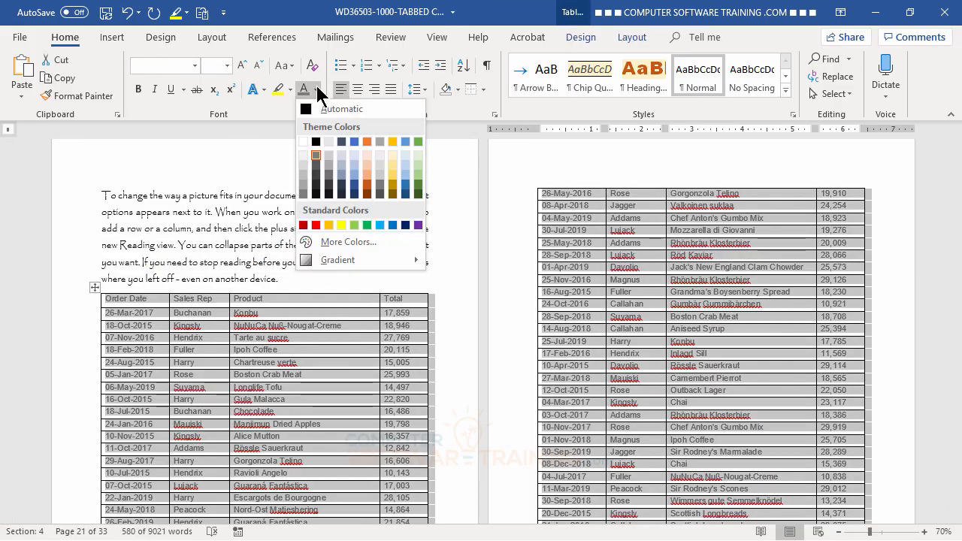
click(317, 179)
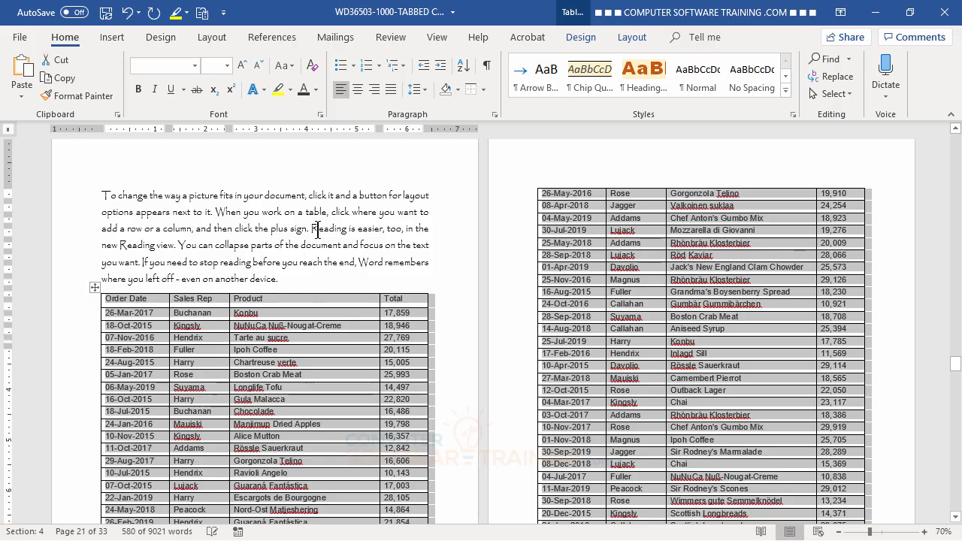
click(317, 230)
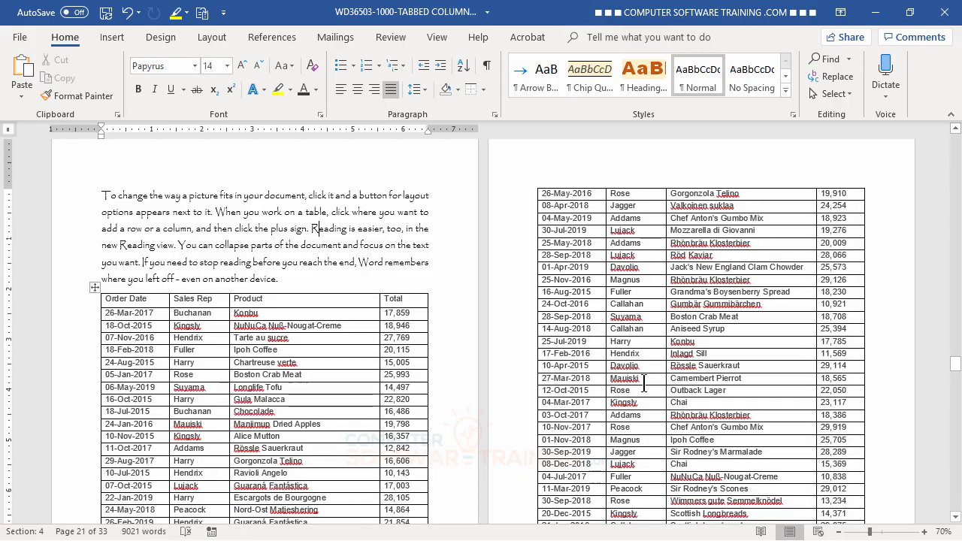
Align the text in all cells of the table to Center Left
click(94, 288)
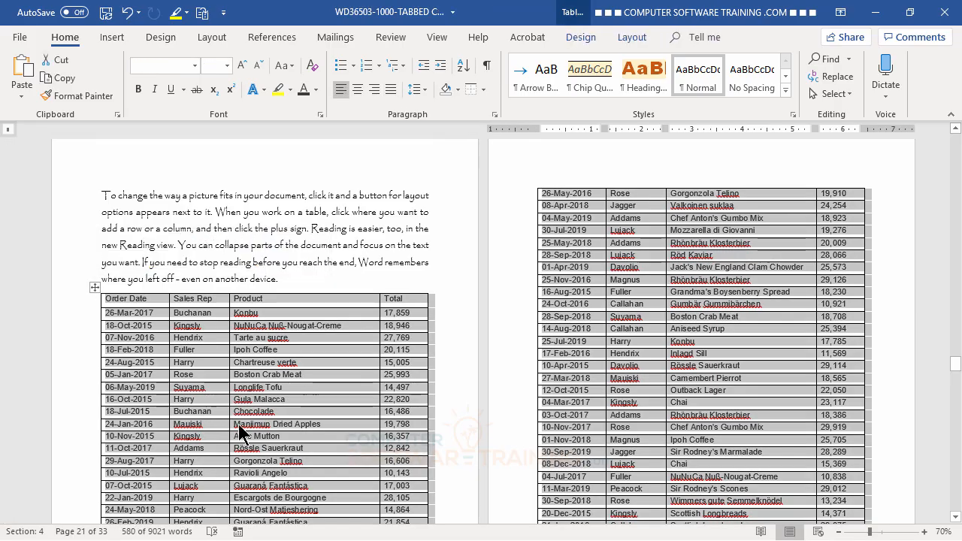
click(633, 39)
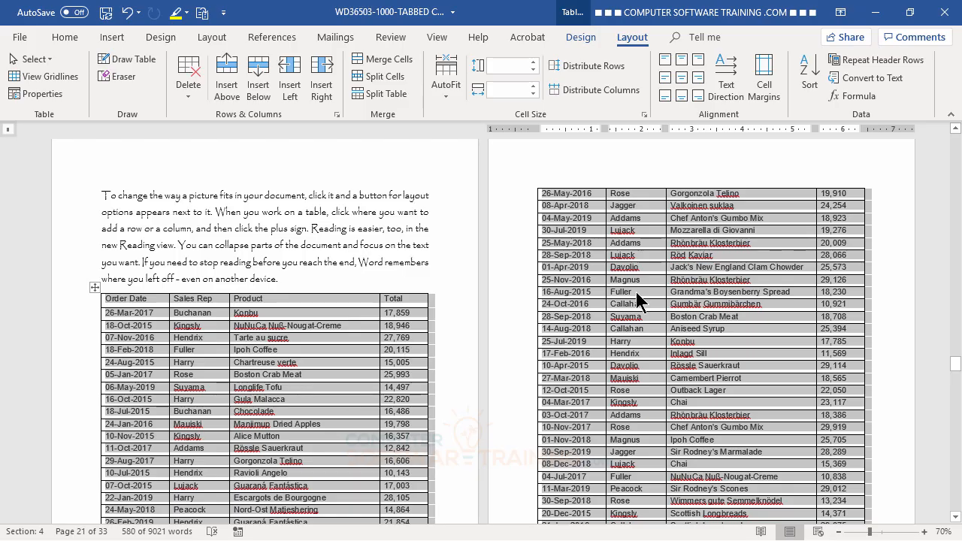
click(666, 85)
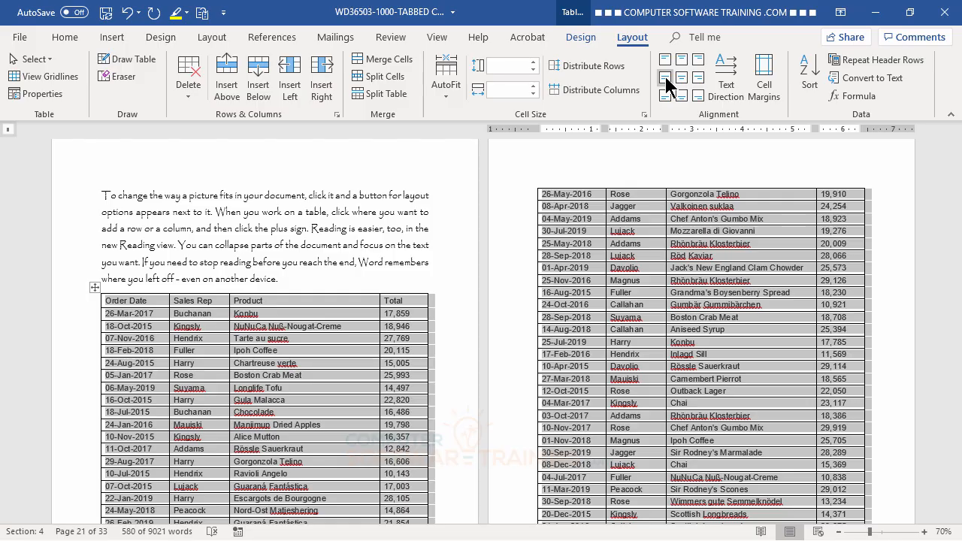
click(295, 340)
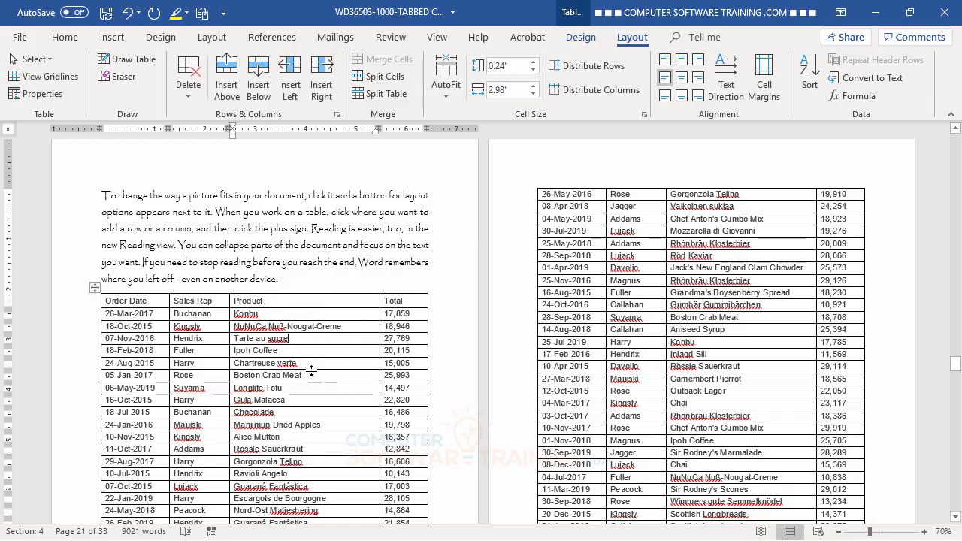
click(214, 340)
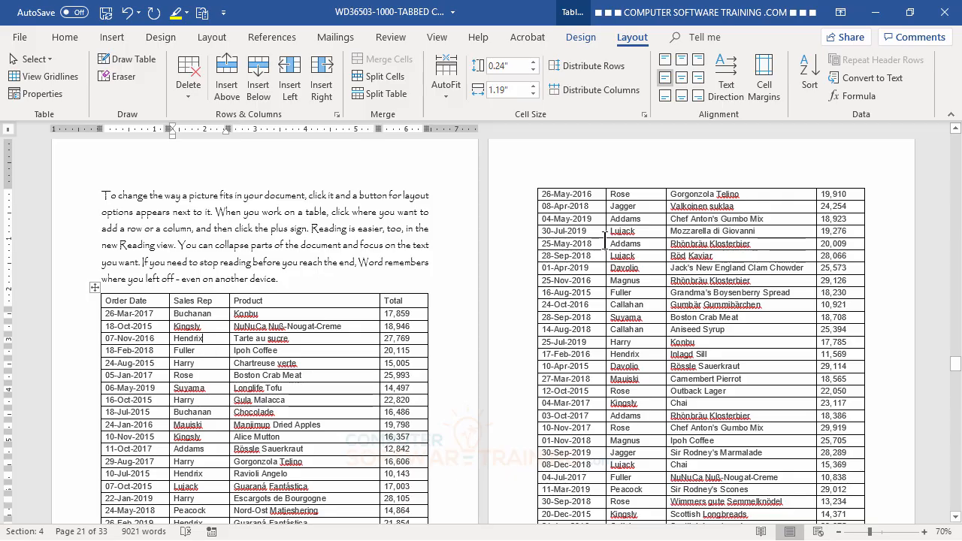
Apply the Grid Table 4 - Accent 5 style to the sales table
click(584, 36)
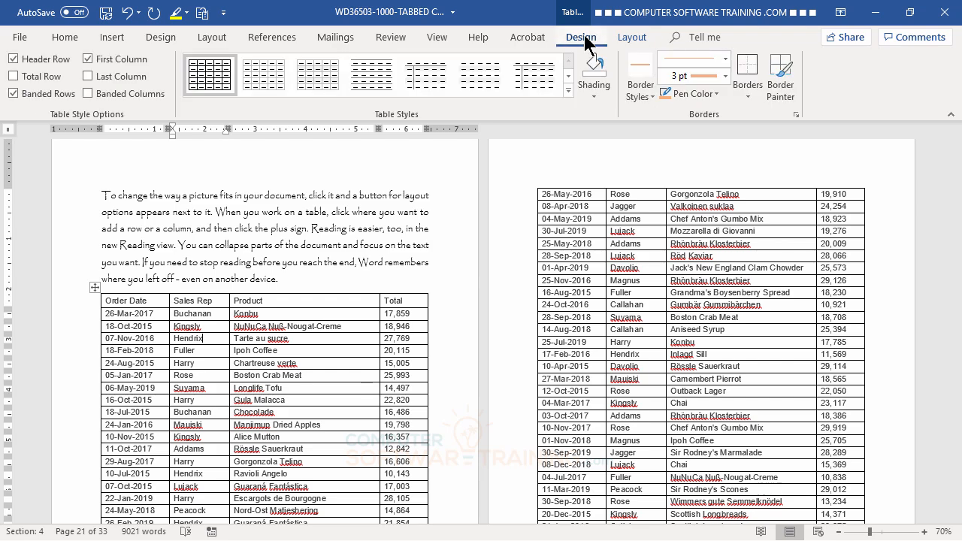
click(568, 89)
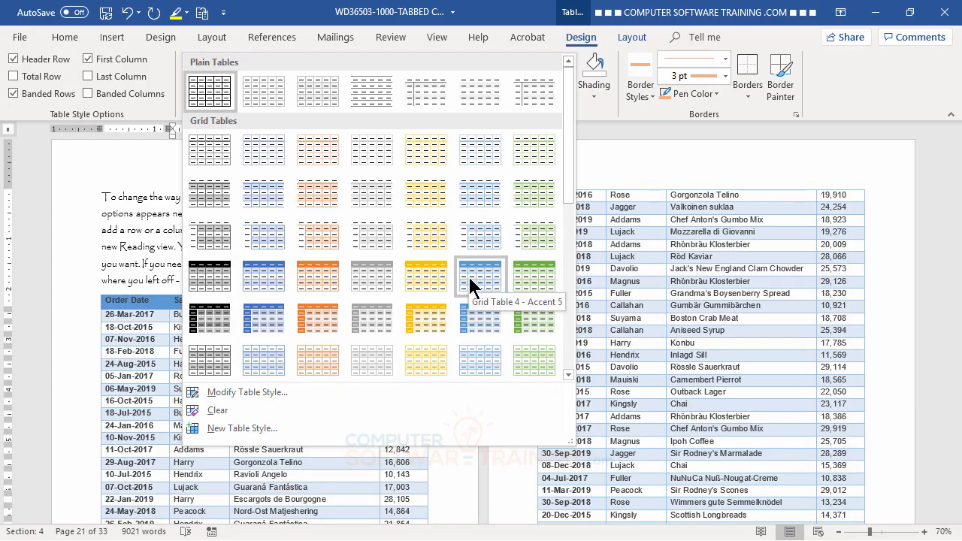
click(472, 285)
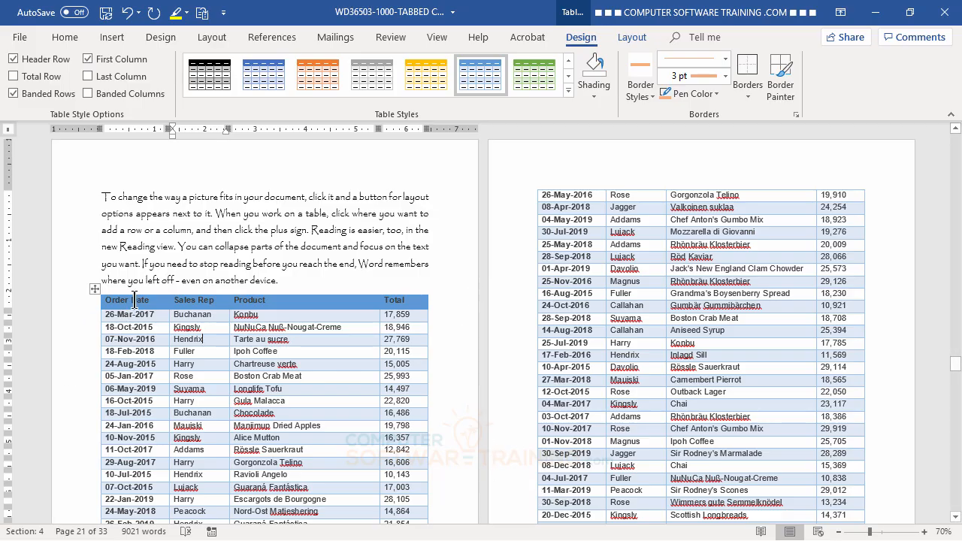
Align the text in the table's header row, from Order Date to Total, to Center Left
drag(134, 300, 394, 304)
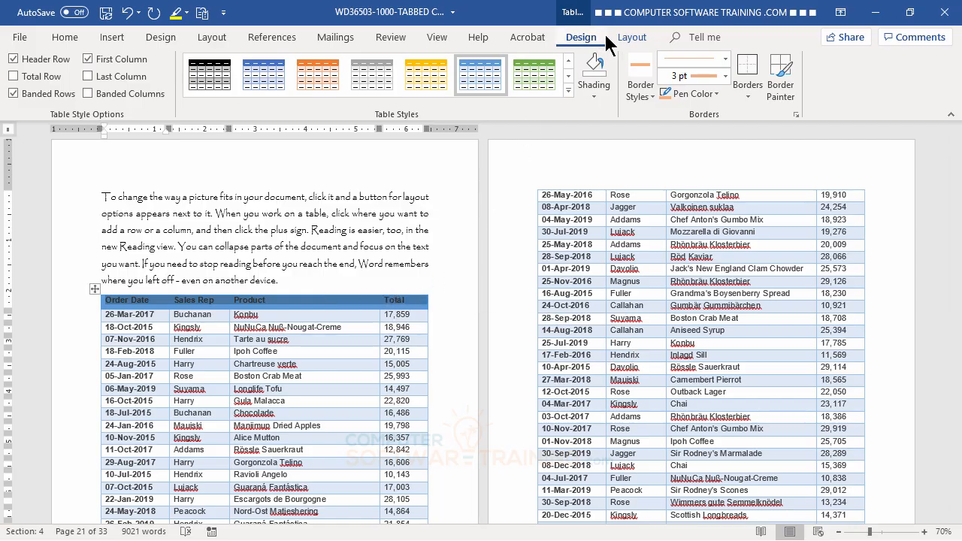
click(632, 38)
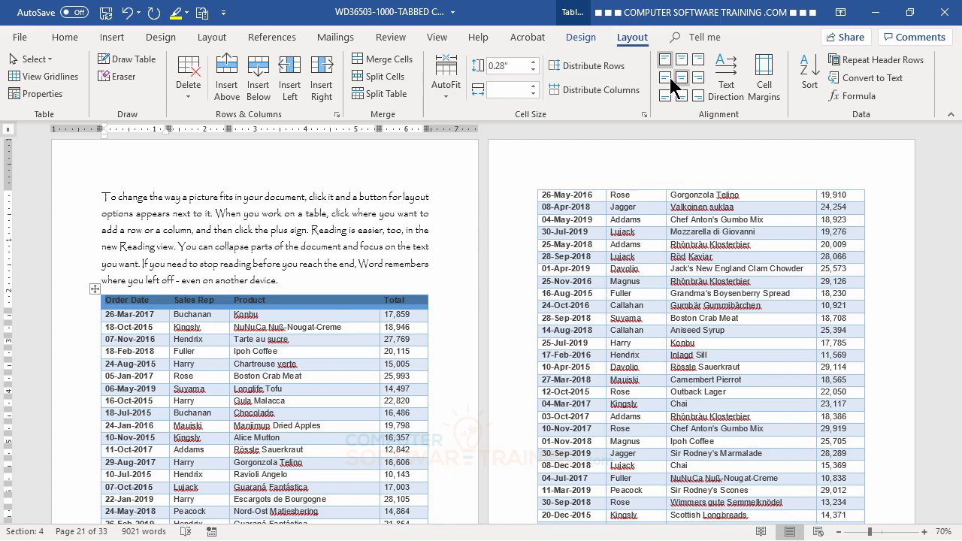
click(666, 82)
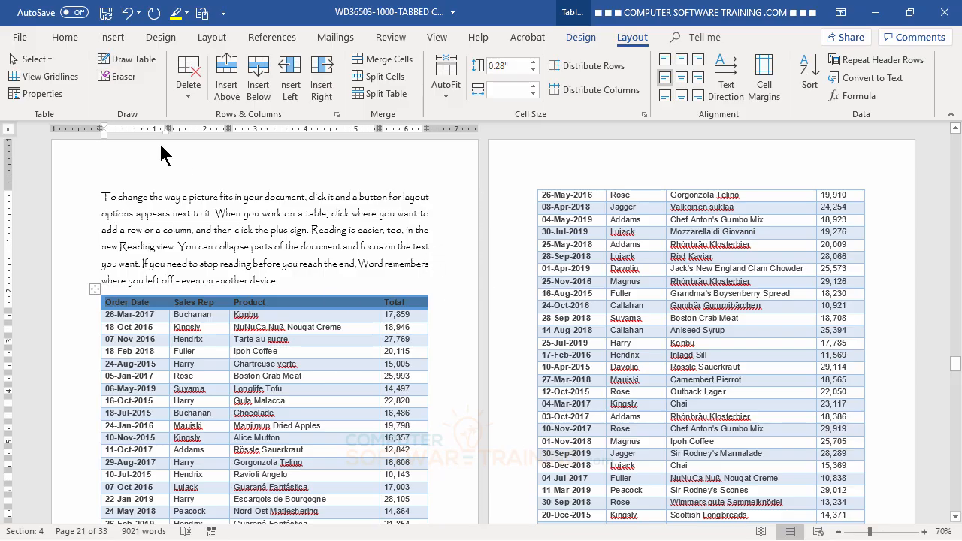
Color the header row's text with the white theme color
click(64, 39)
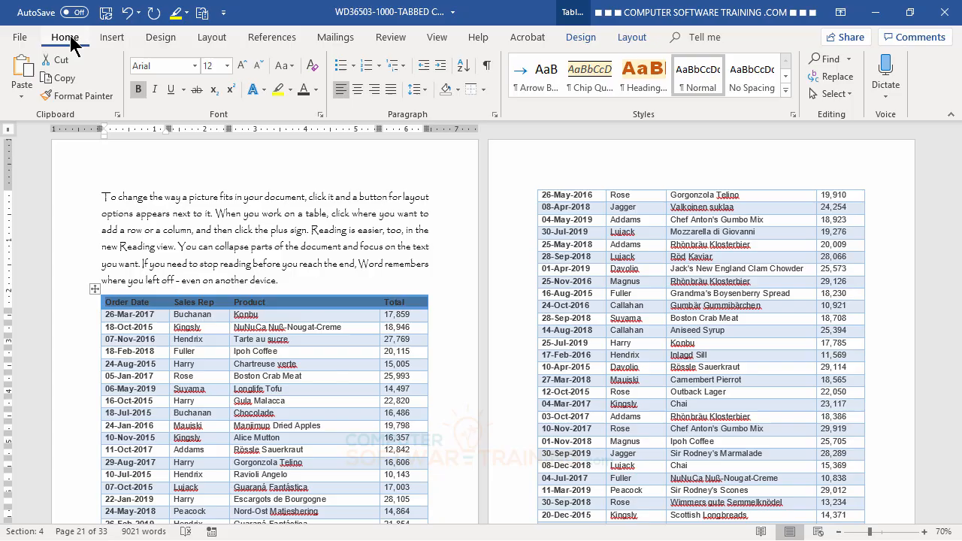
click(317, 90)
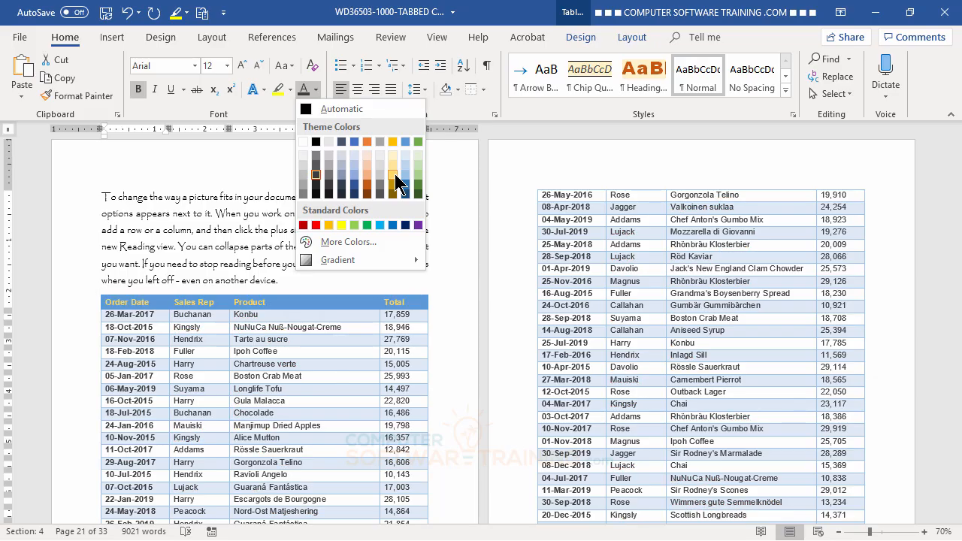
click(304, 142)
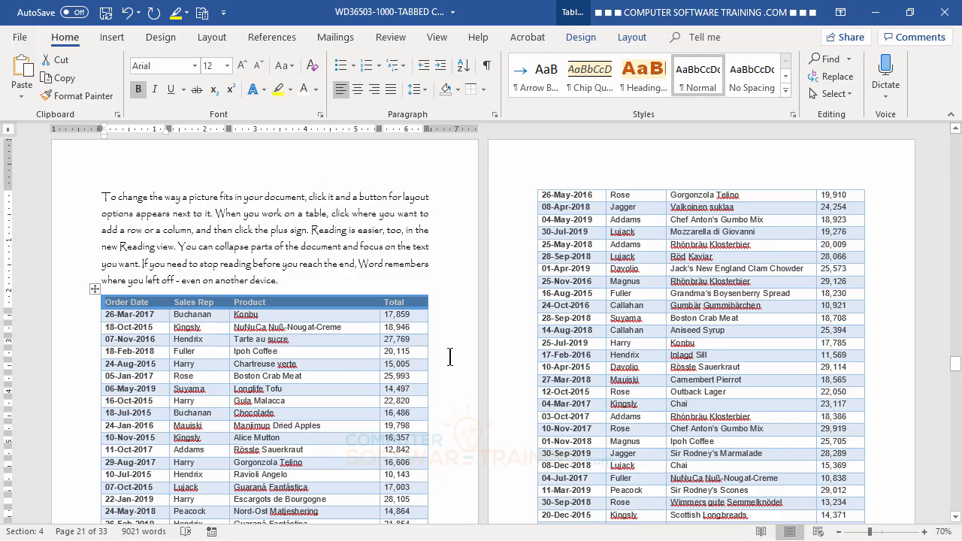
click(330, 355)
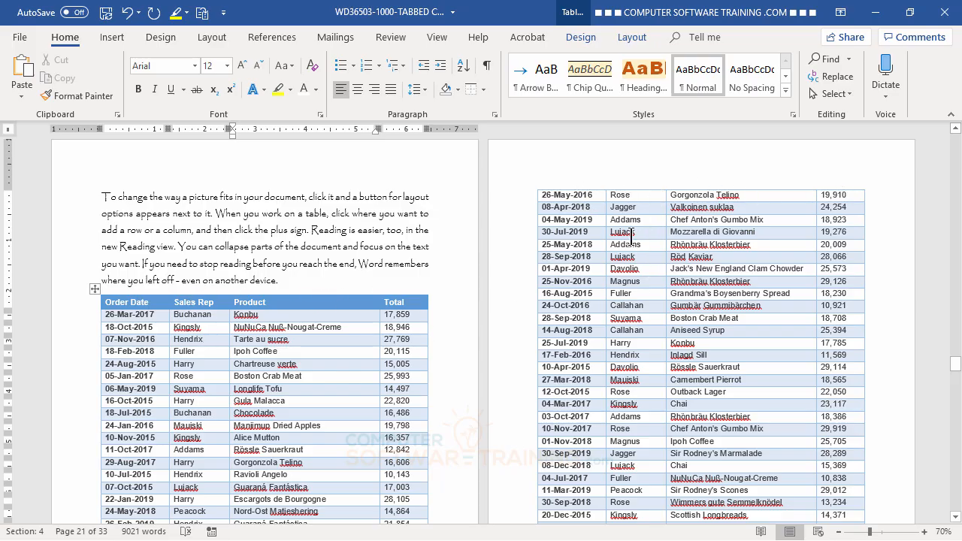
Make the table's header row repeat on every page the table spans
scroll(658, 324, down, 5)
scroll(656, 327, down, 10)
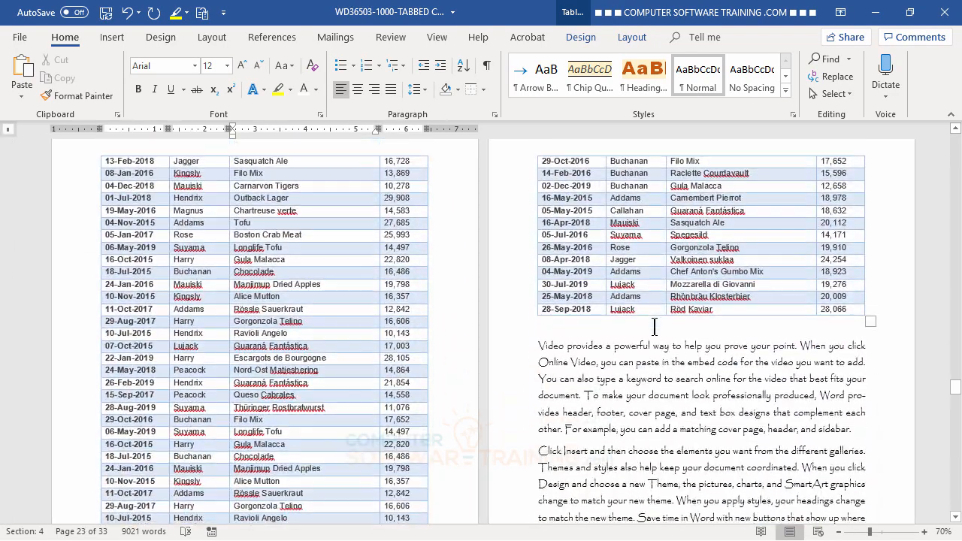
scroll(654, 327, down, 5)
scroll(654, 325, up, 3)
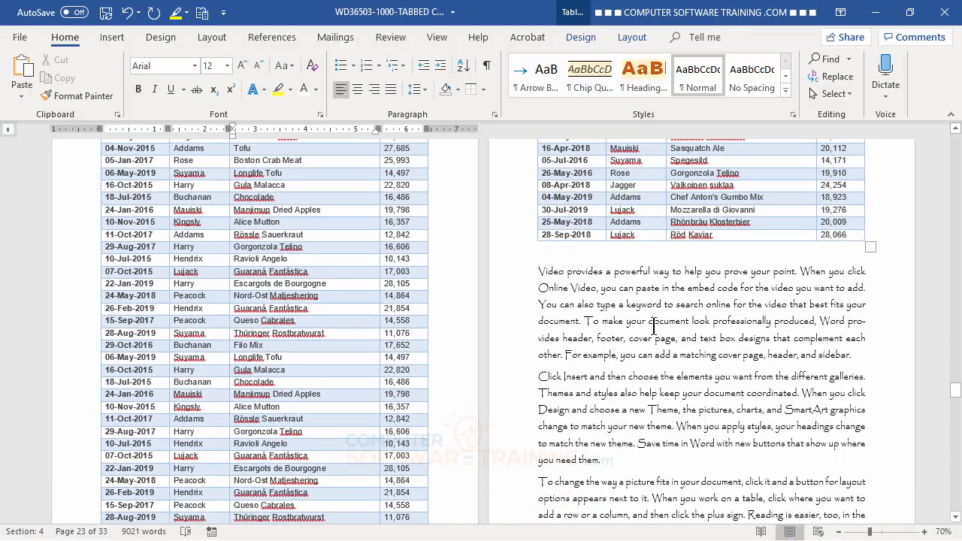
scroll(654, 326, up, 4)
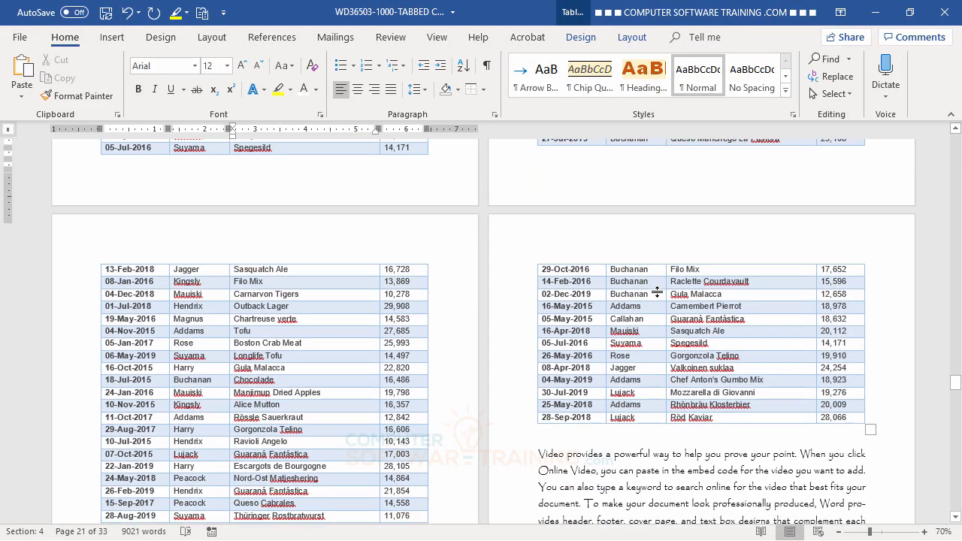
scroll(657, 291, up, 8)
scroll(657, 290, up, 5)
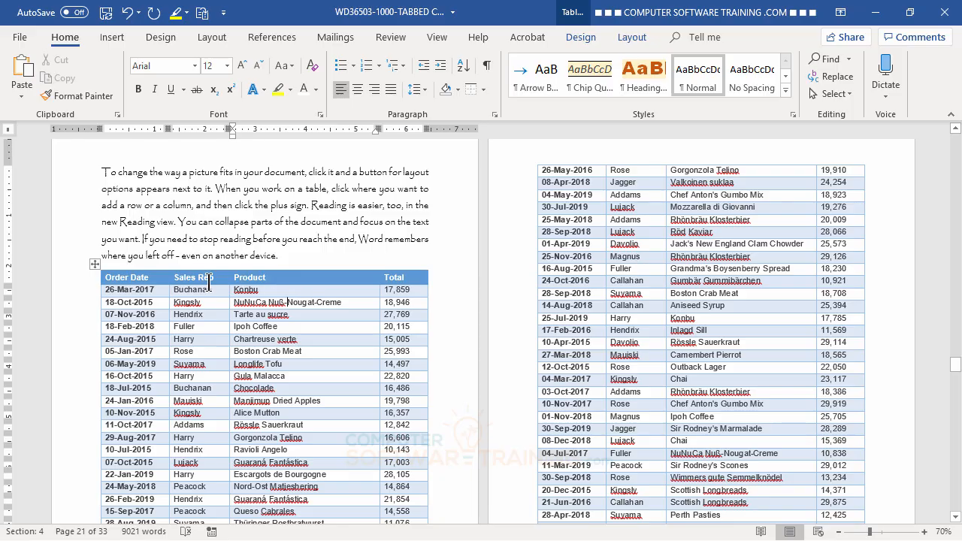
click(212, 280)
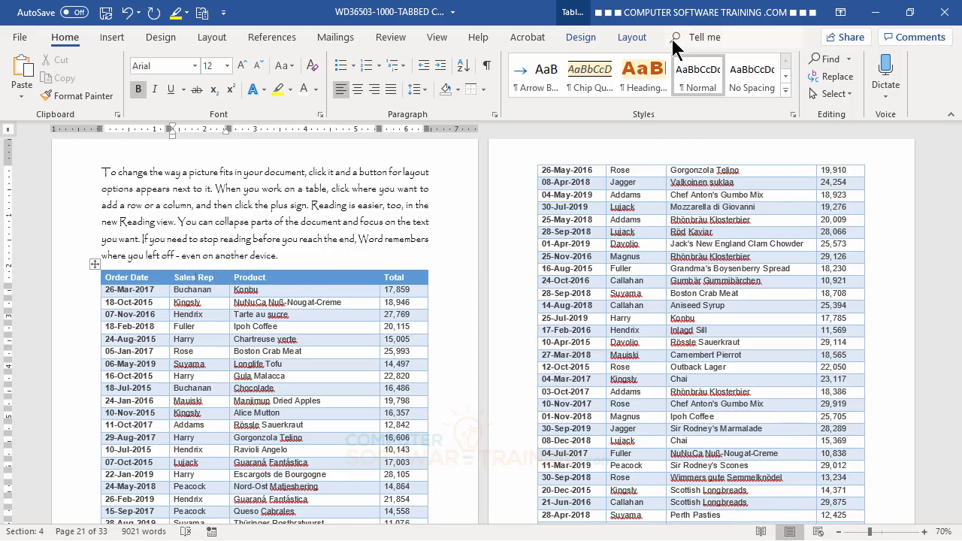
click(633, 41)
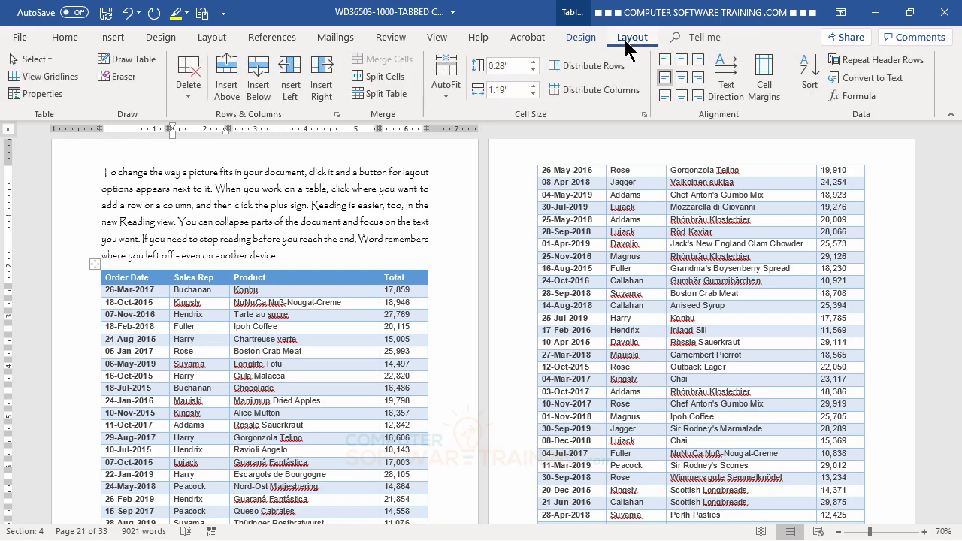
click(870, 60)
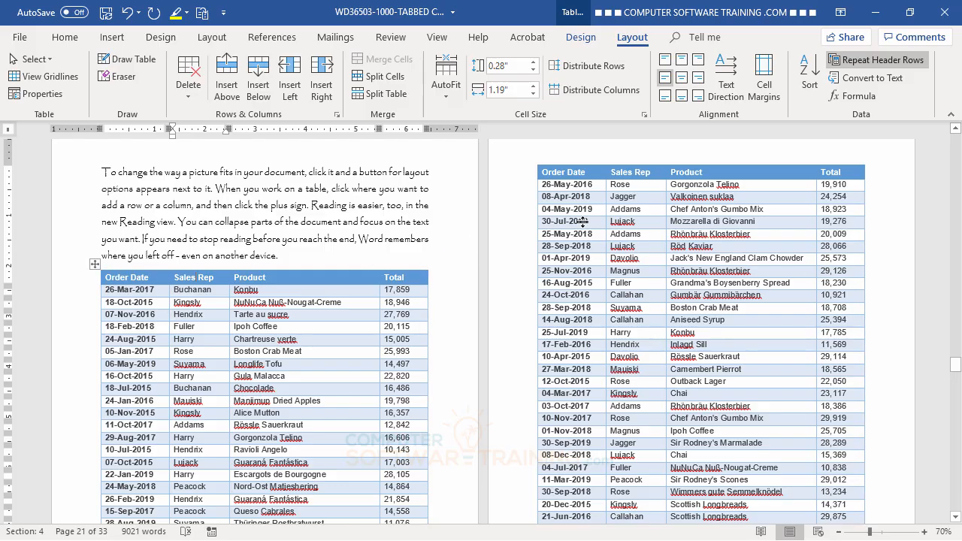
Align the text of the whole table, header row included, to Center Left
scroll(624, 258, down, 5)
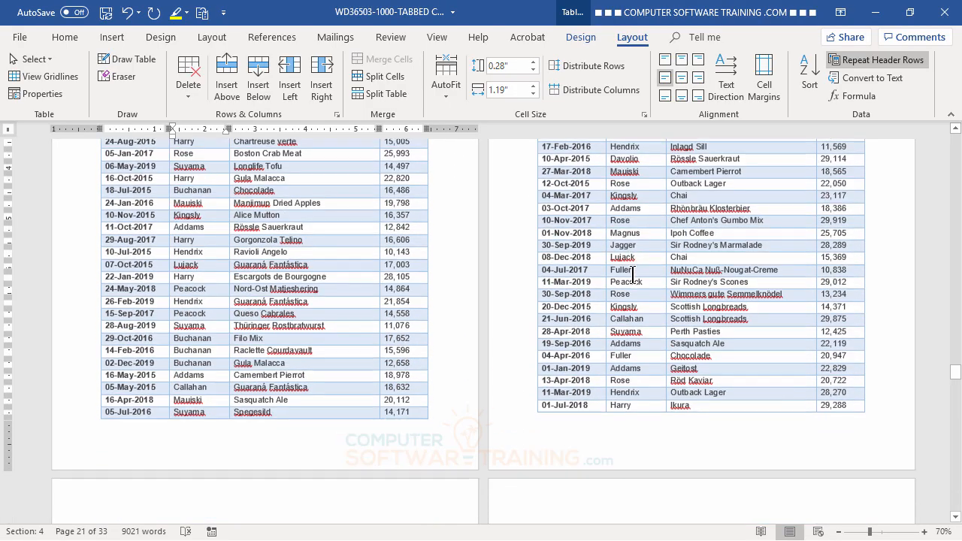
scroll(632, 276, down, 4)
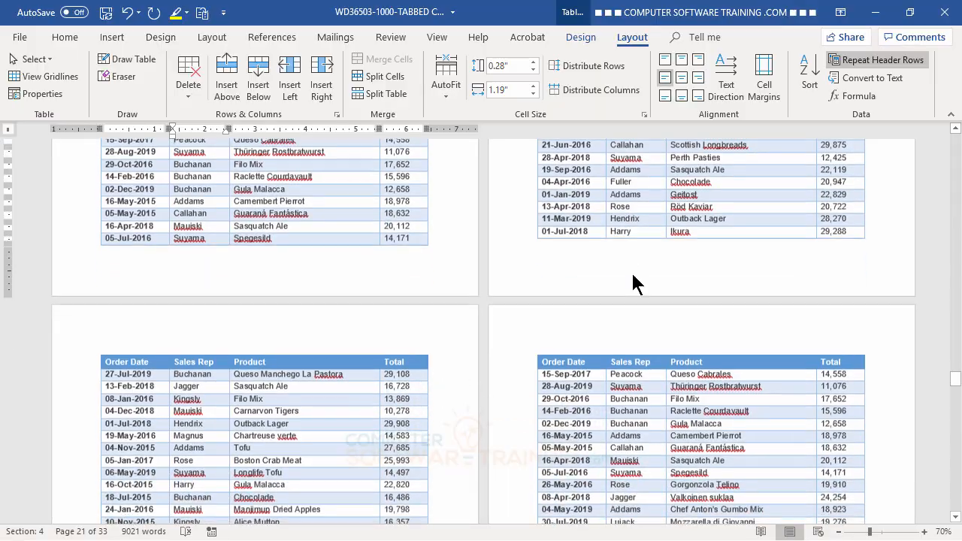
scroll(633, 283, down, 6)
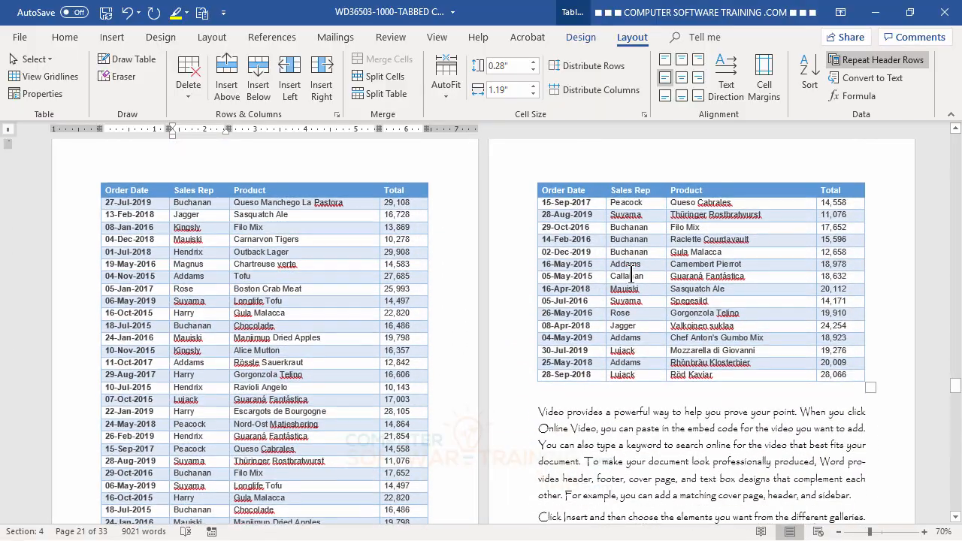
scroll(630, 274, down, 10)
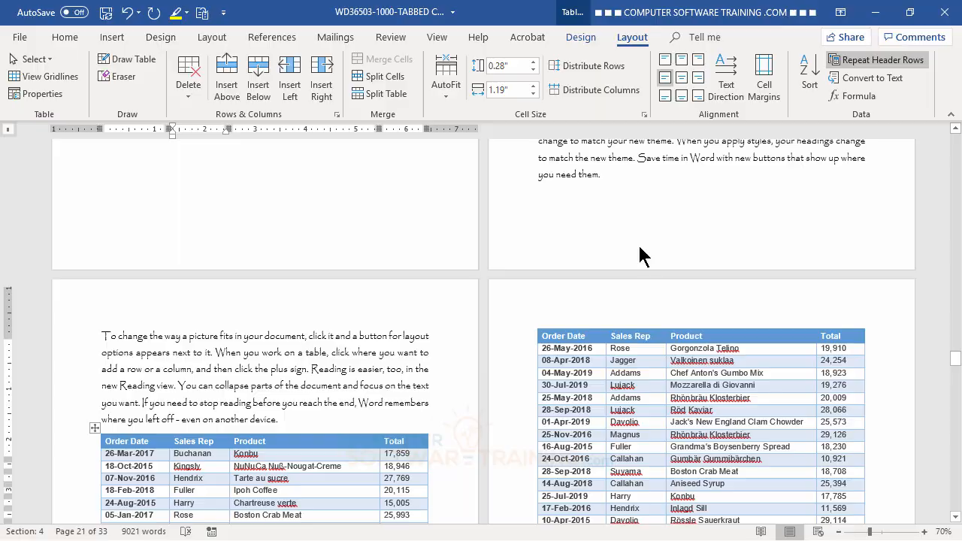
click(357, 419)
scroll(357, 419, down, 3)
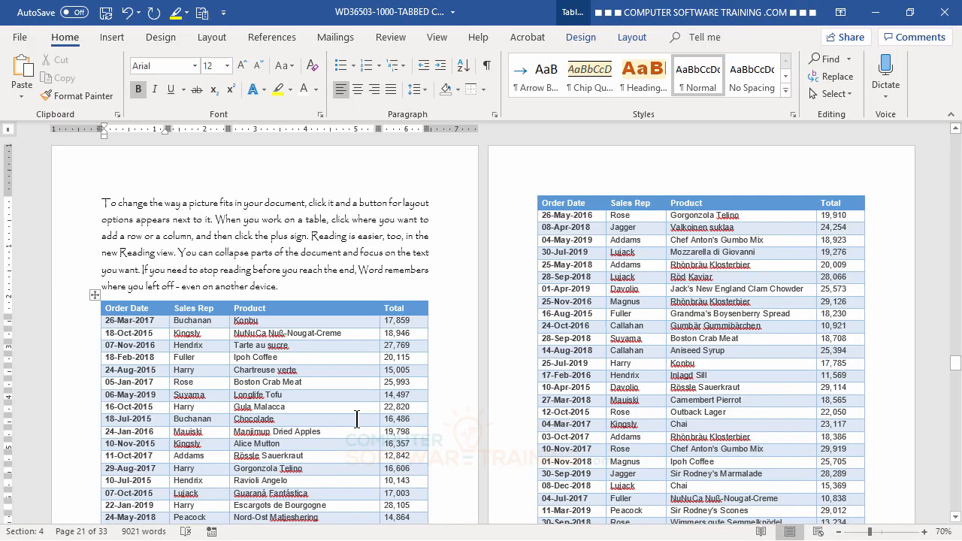
click(93, 297)
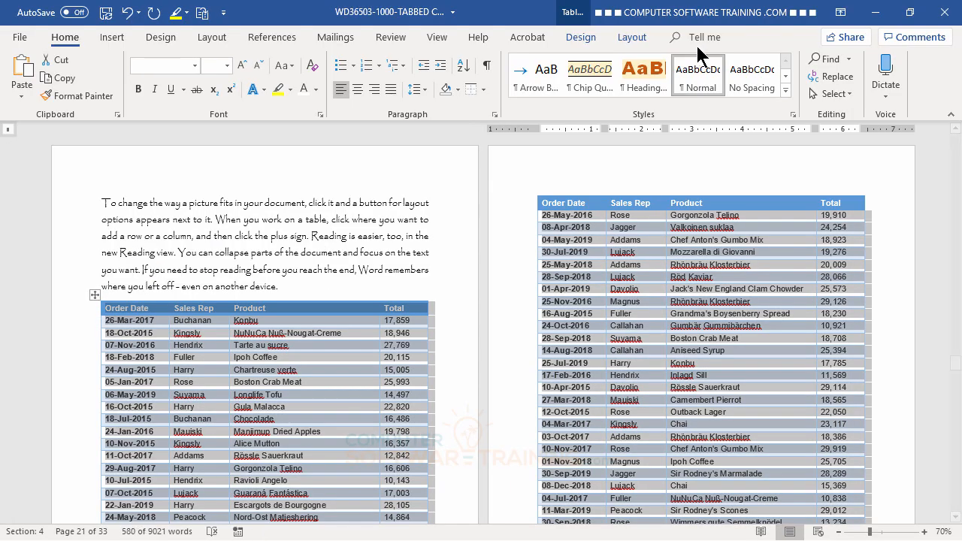
click(633, 38)
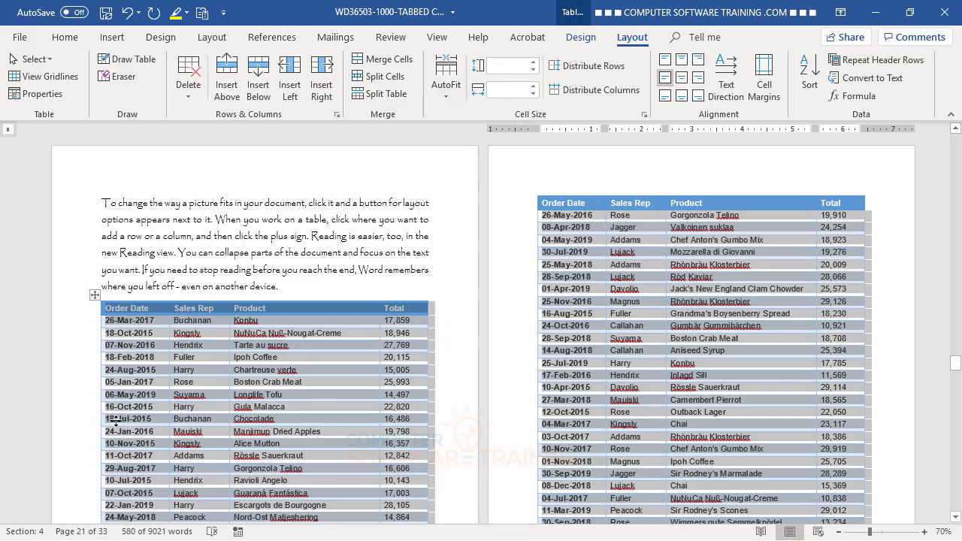
click(666, 81)
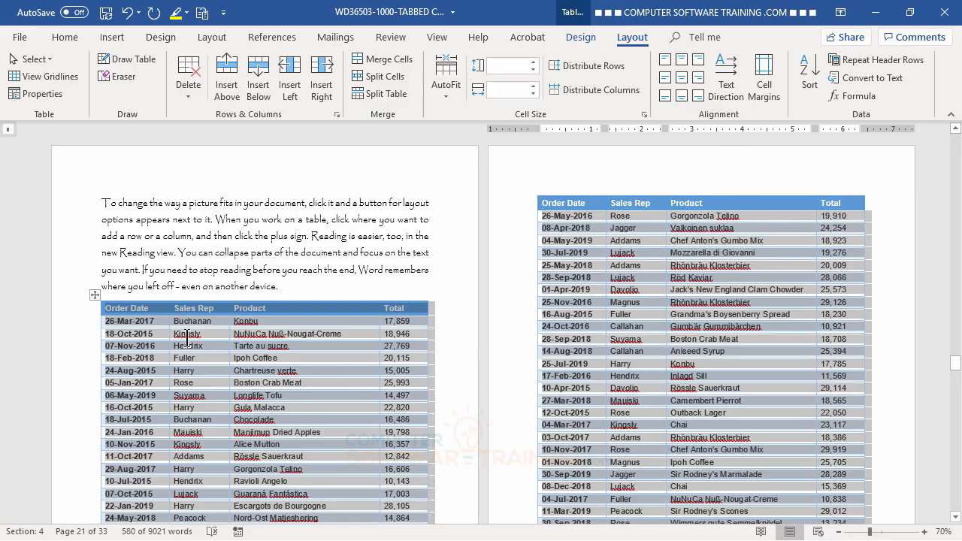
click(151, 359)
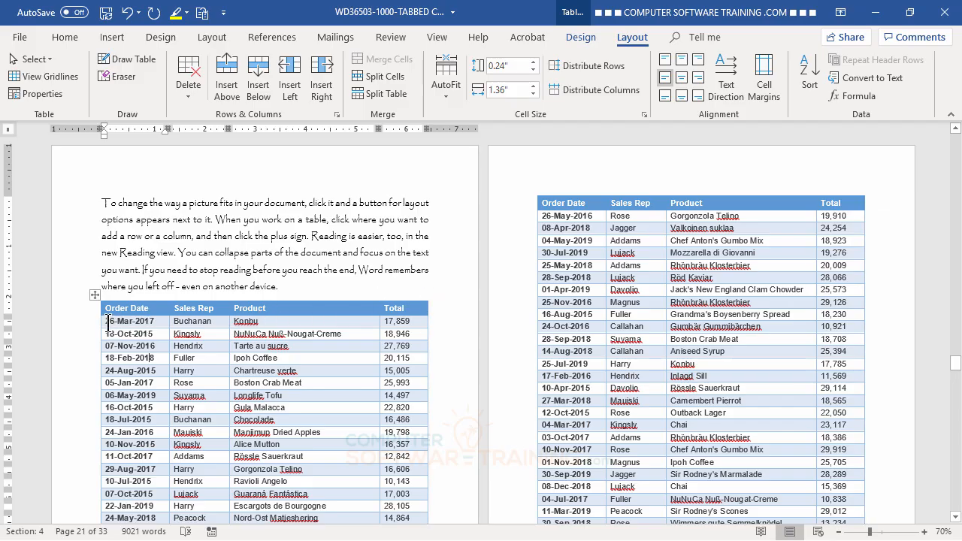
Align the text in all data rows below the header, through the table's last row, to Center Left
drag(106, 321, 848, 311)
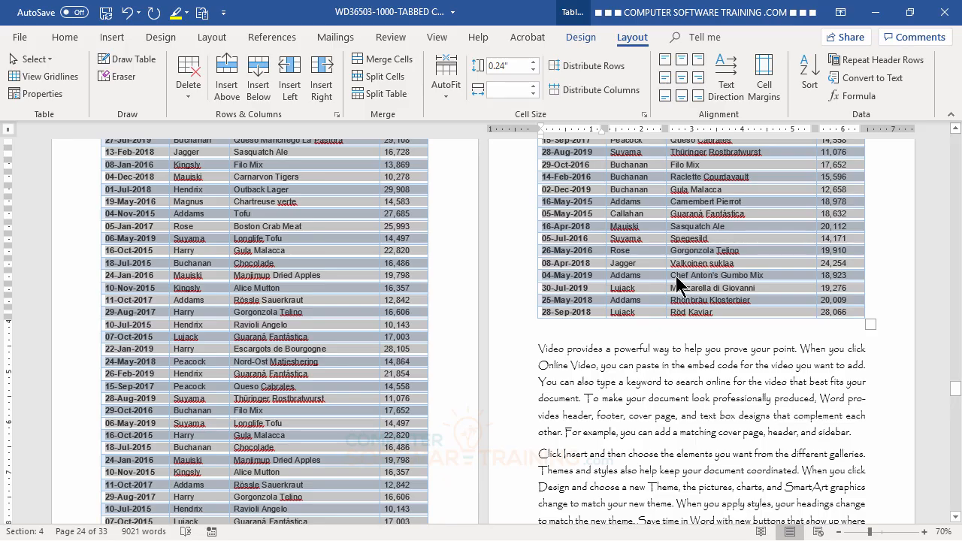
click(664, 61)
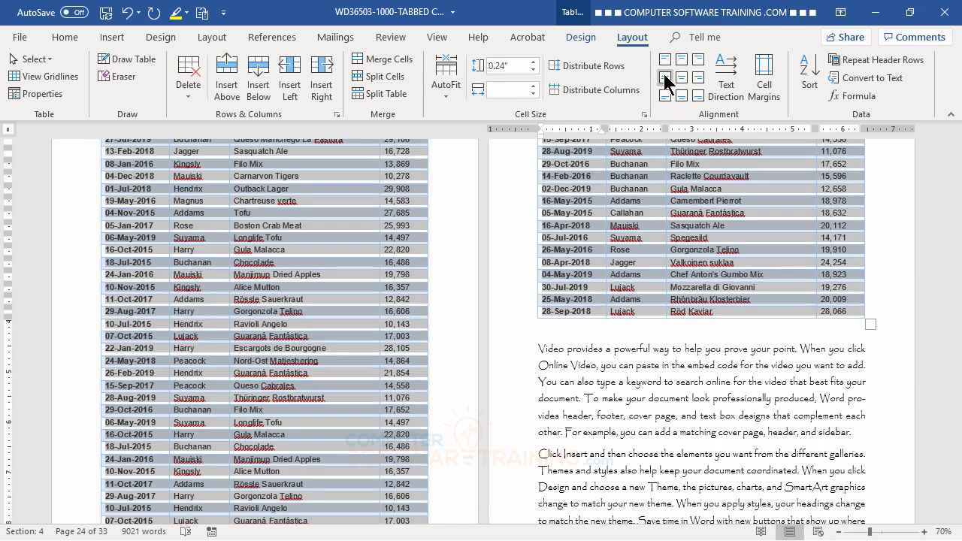
click(664, 78)
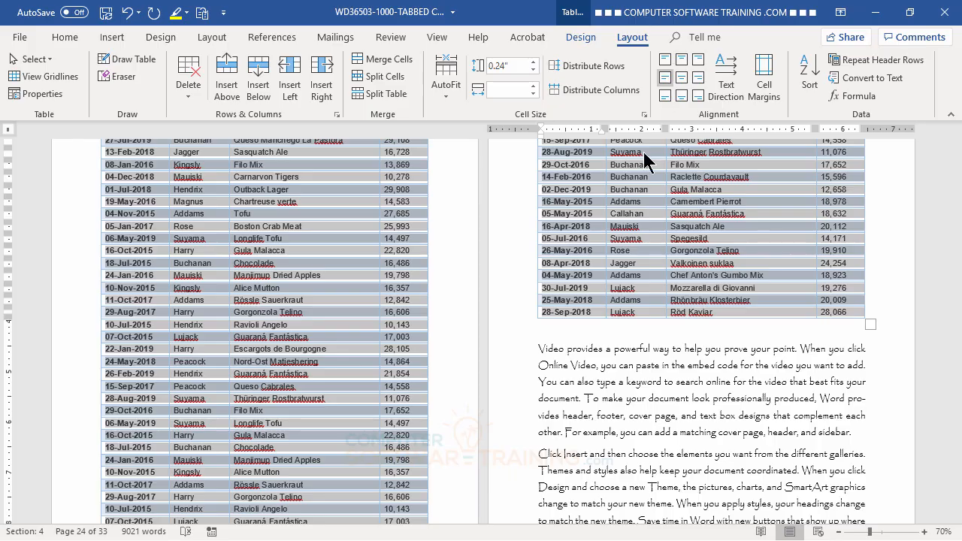
click(630, 352)
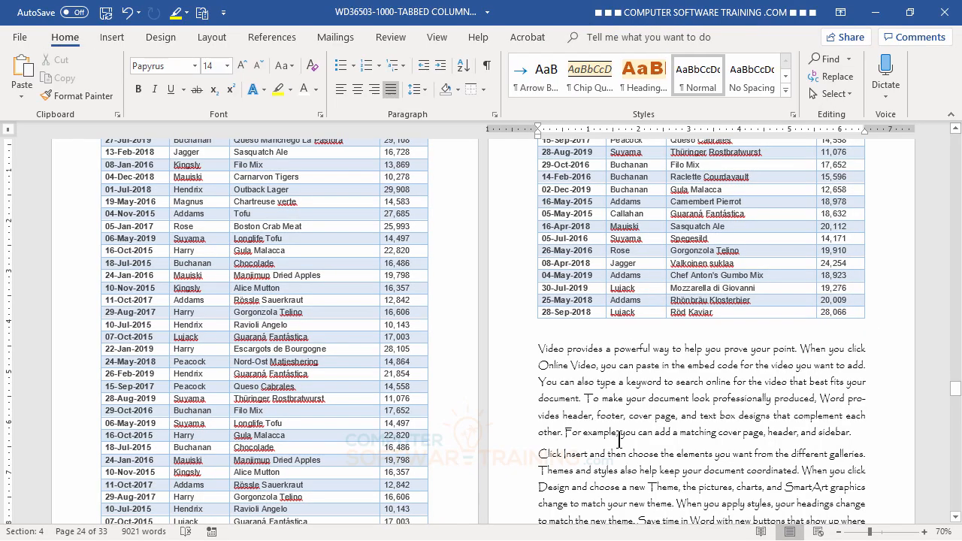
Align the entire Total column across all pages of the table, header cell included, to Align Center
scroll(270, 389, up, 4)
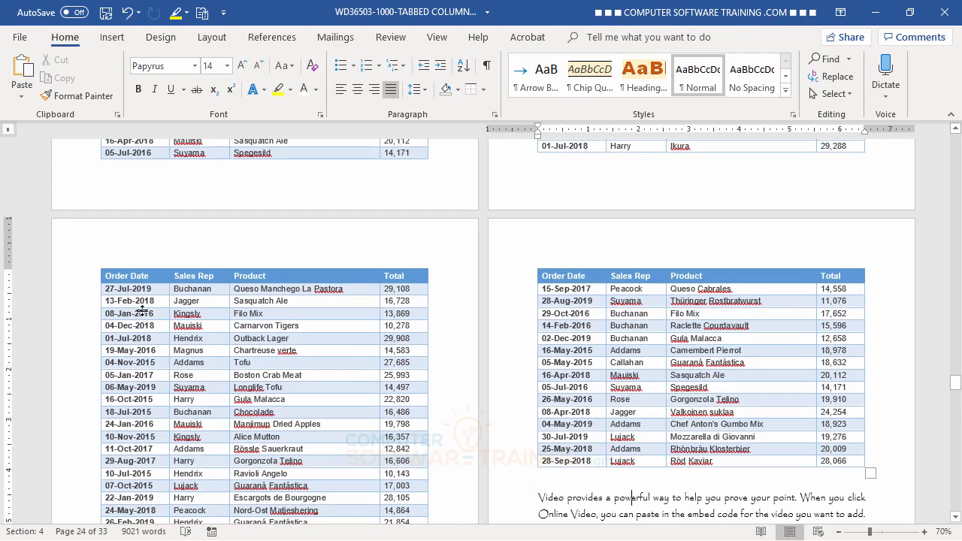
scroll(180, 357, down, 10)
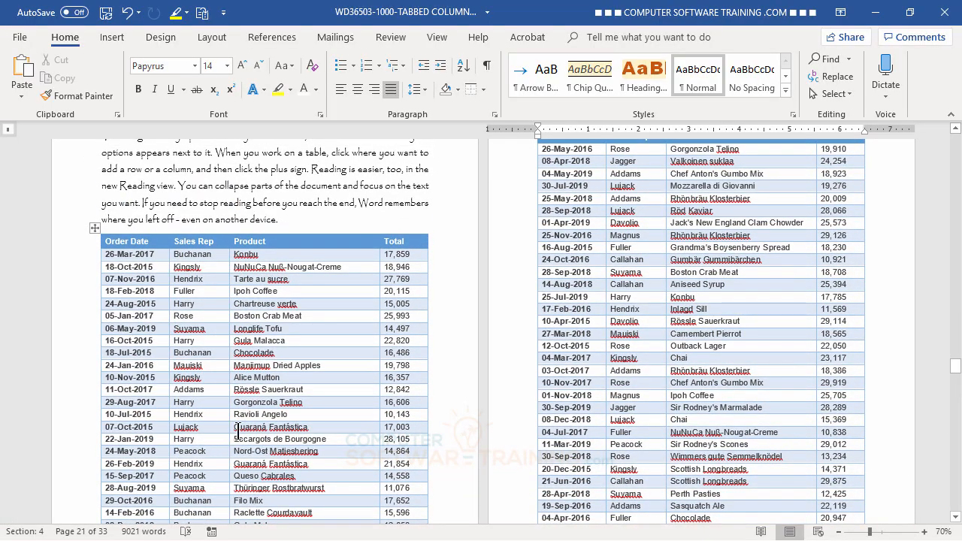
click(128, 241)
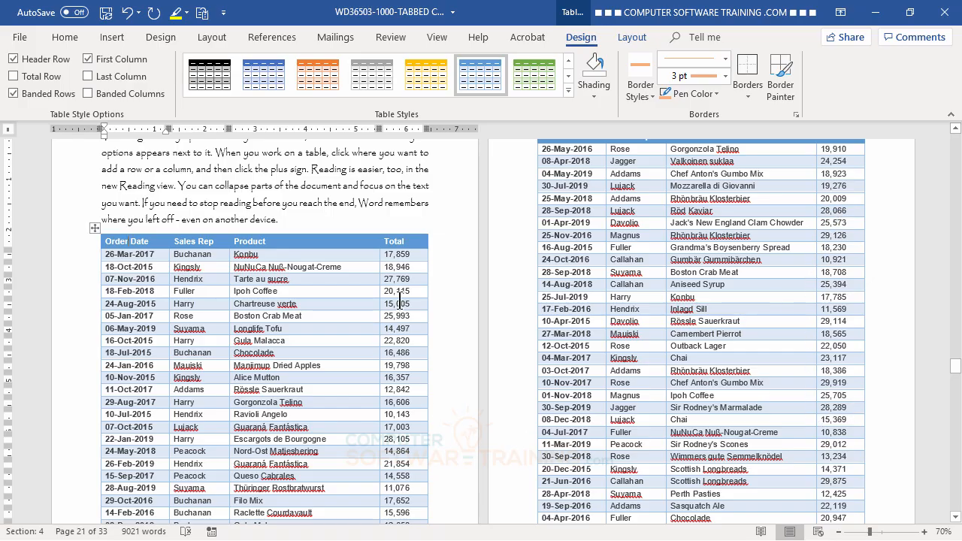
click(403, 231)
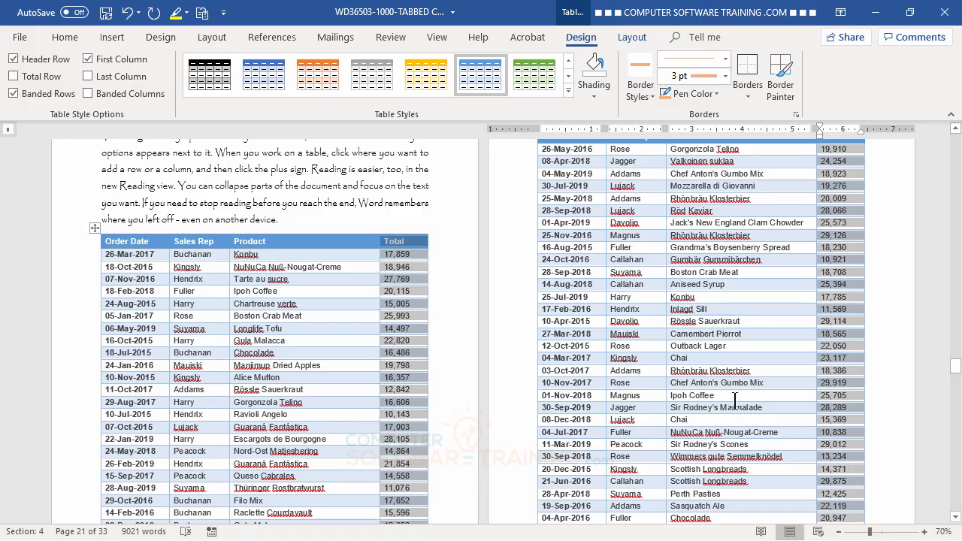
scroll(729, 406, down, 3)
scroll(729, 407, down, 3)
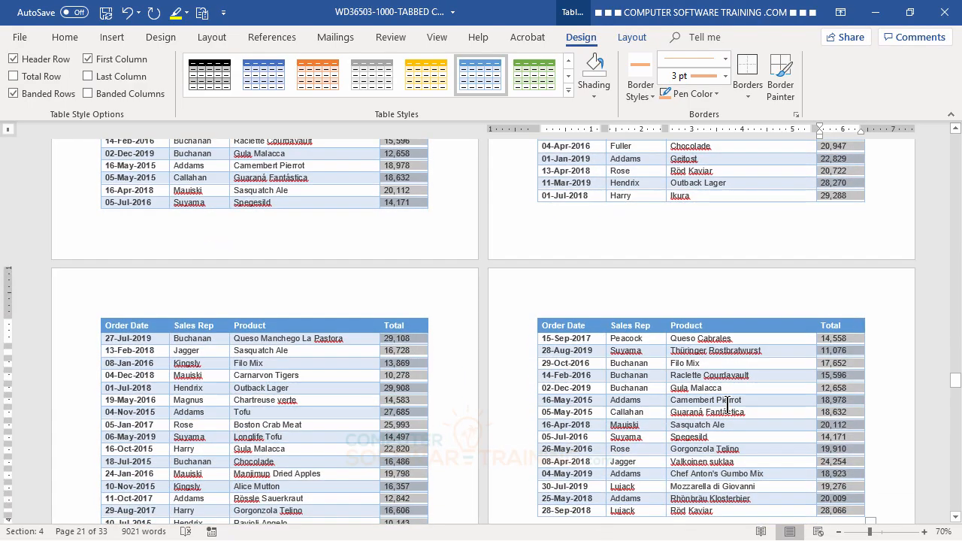
scroll(728, 406, up, 6)
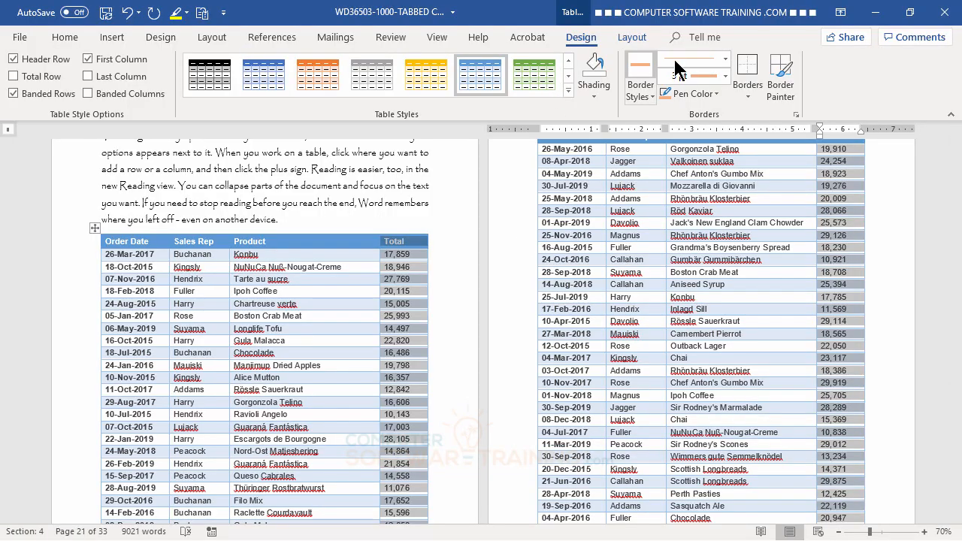
click(632, 39)
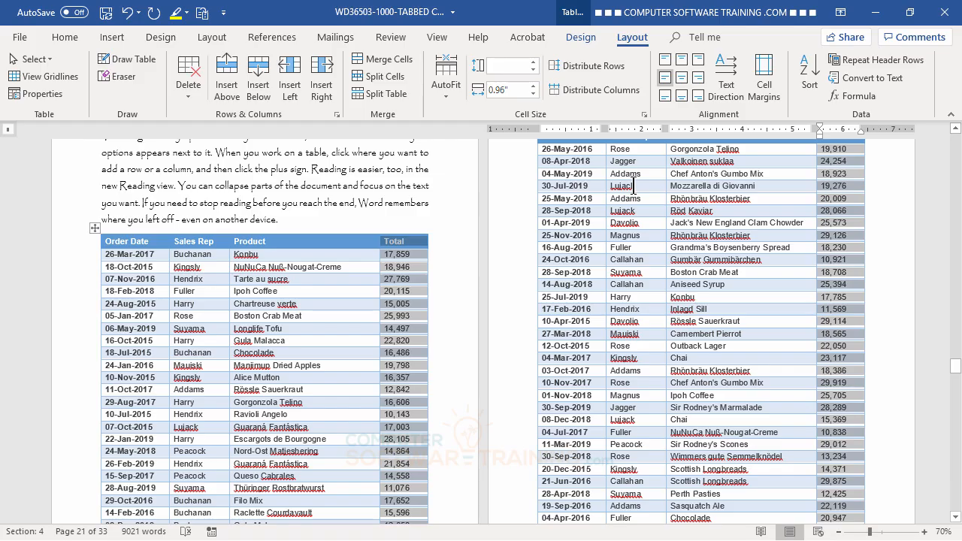
click(683, 79)
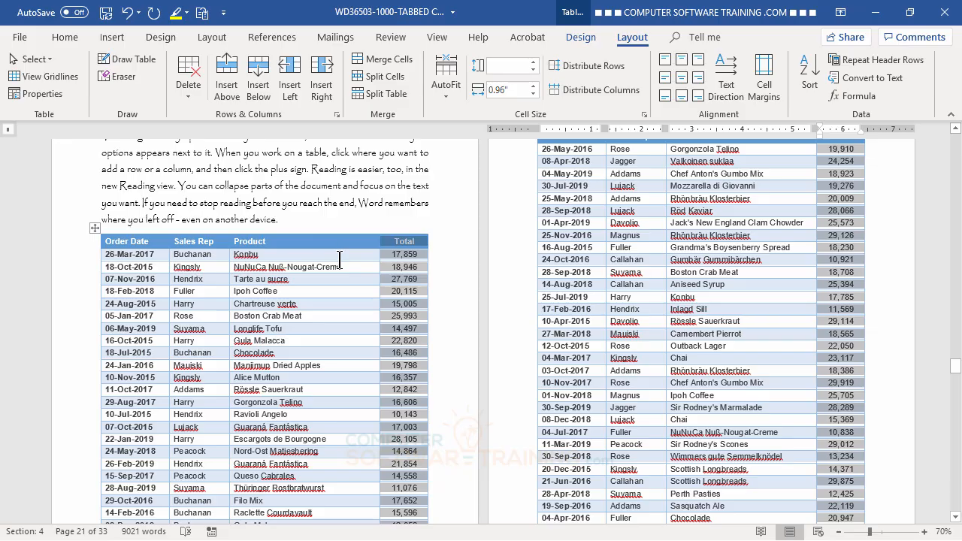
click(340, 259)
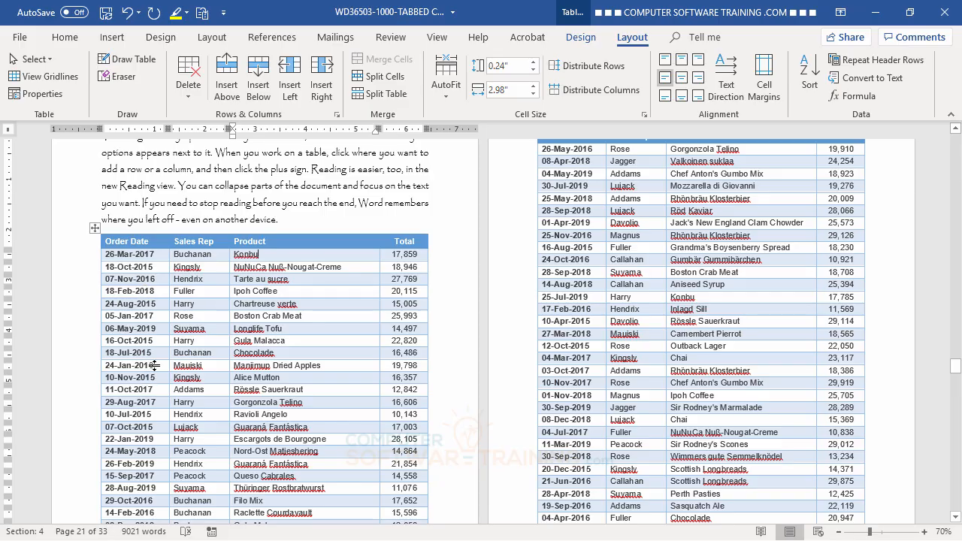
Sort the table by Order Date as dates in ascending order
click(129, 256)
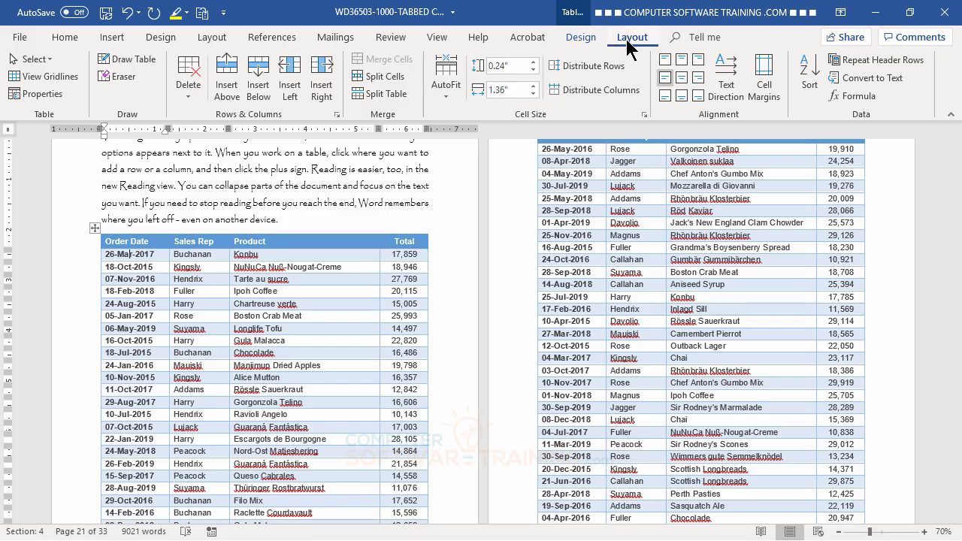
click(813, 84)
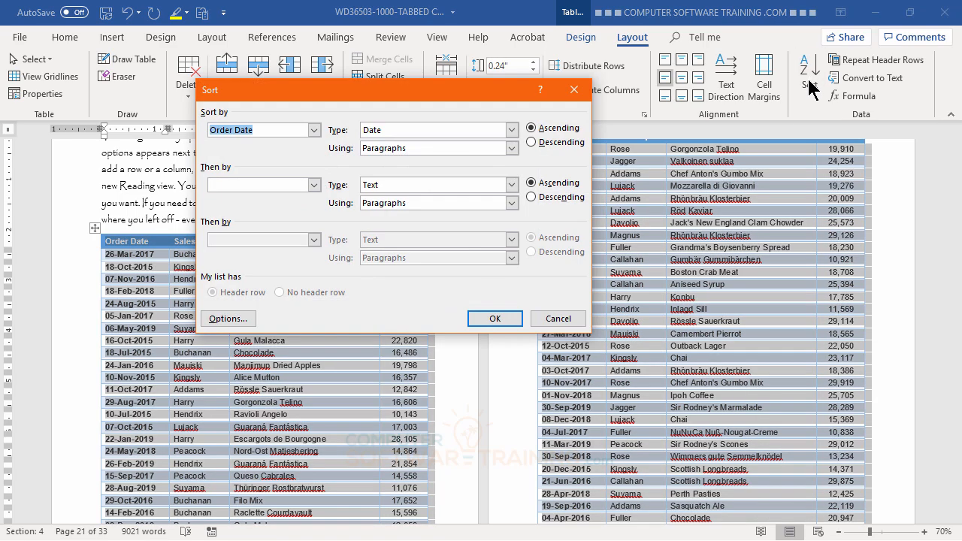
drag(406, 96, 663, 167)
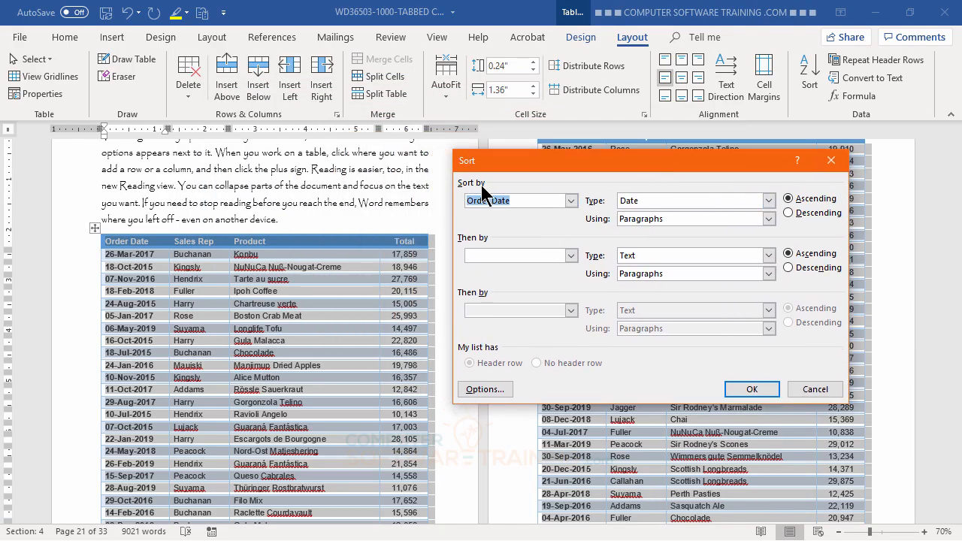
click(572, 202)
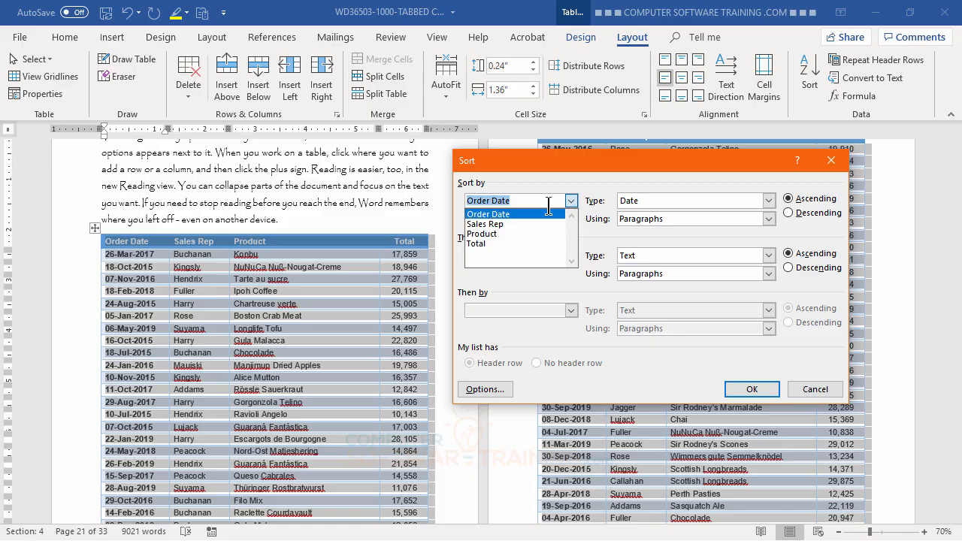
click(490, 215)
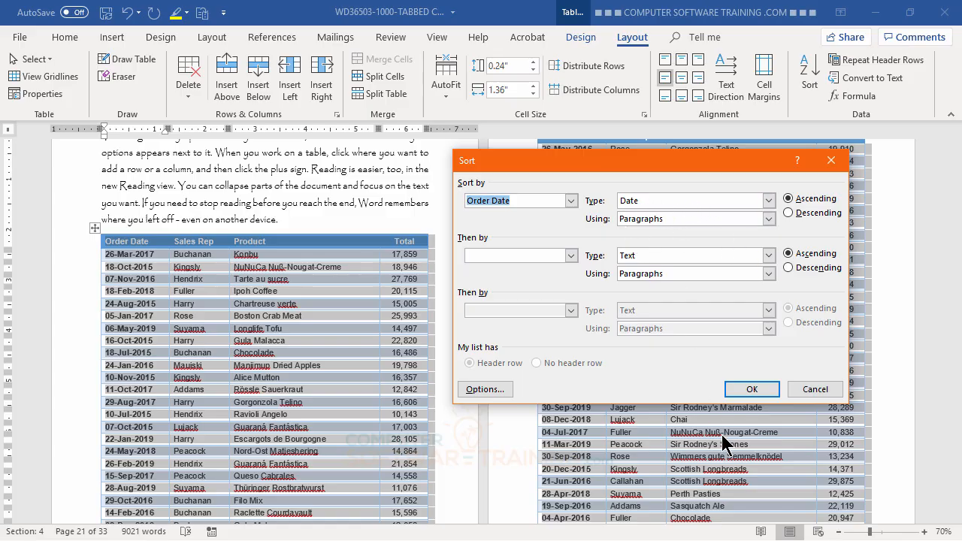
click(750, 391)
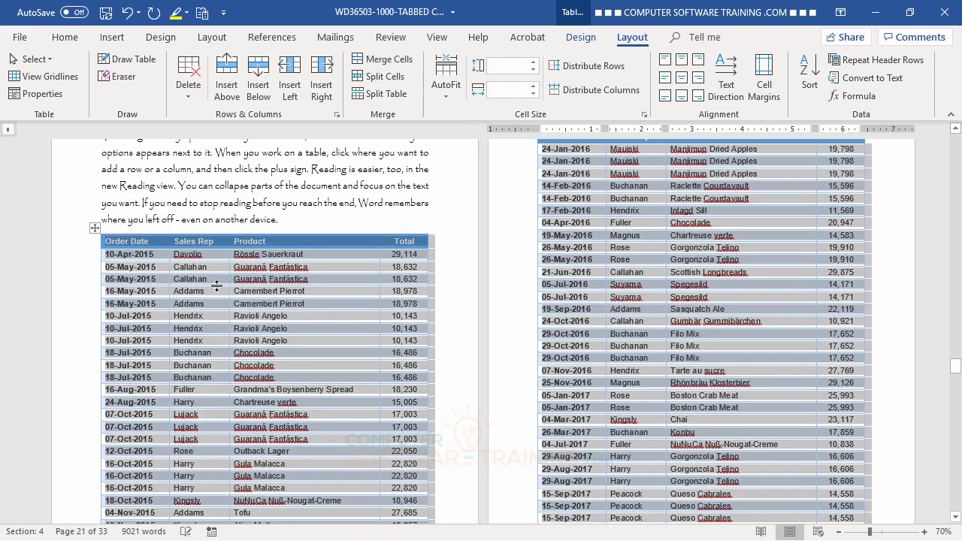
click(219, 295)
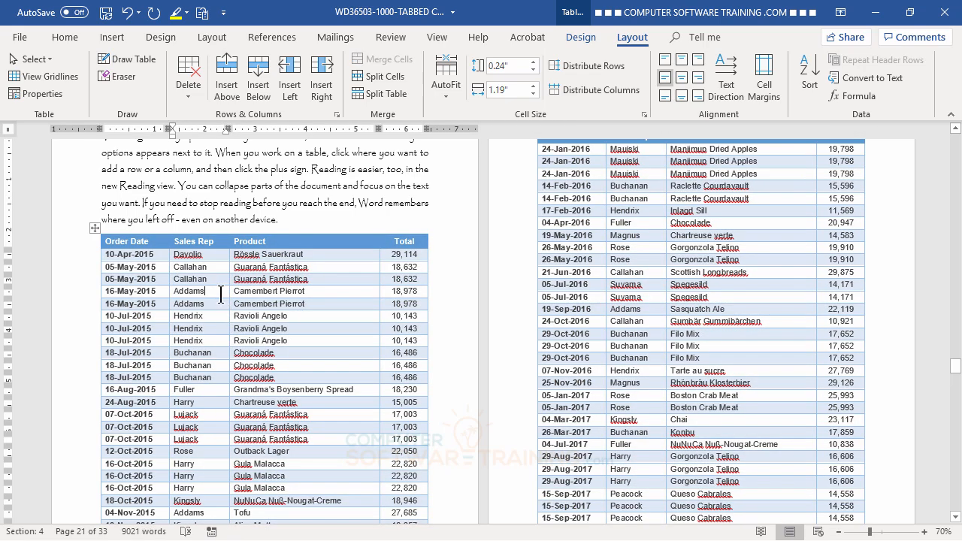
click(276, 203)
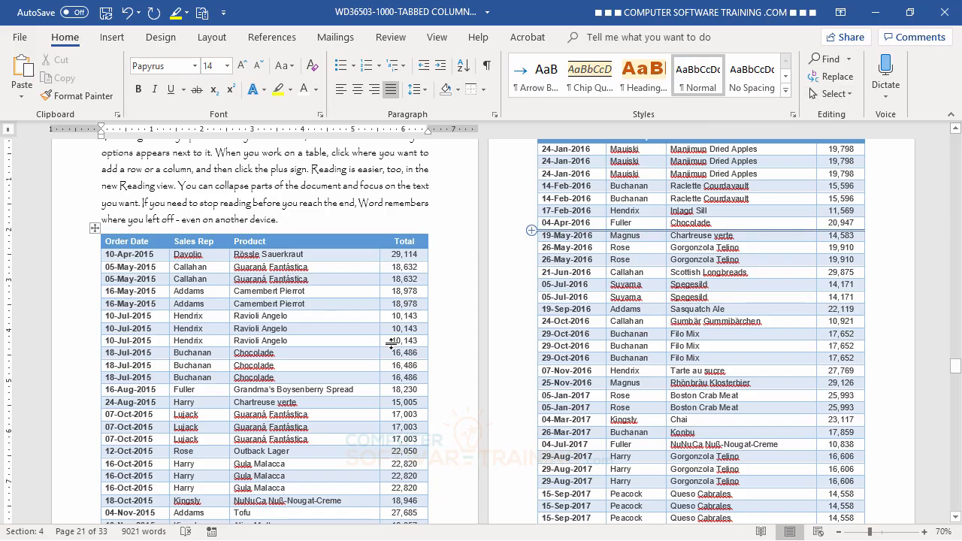
Sort the table by Sales Rep and then by Product, both as text in ascending order
click(287, 244)
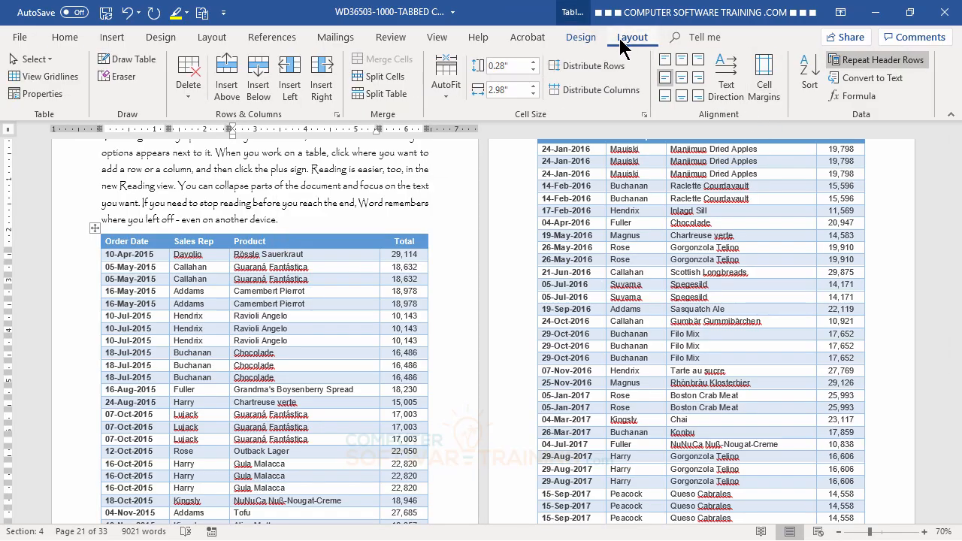
click(801, 85)
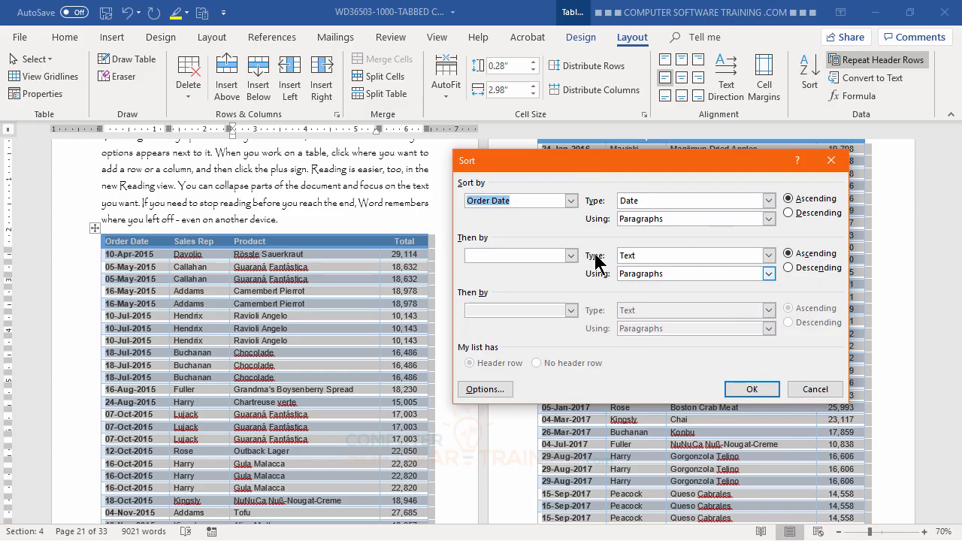
click(571, 202)
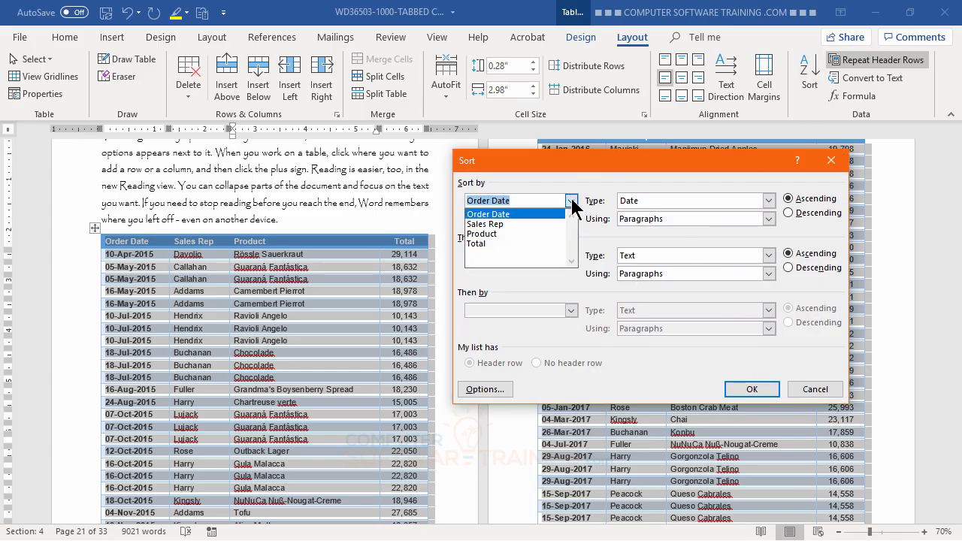
click(503, 224)
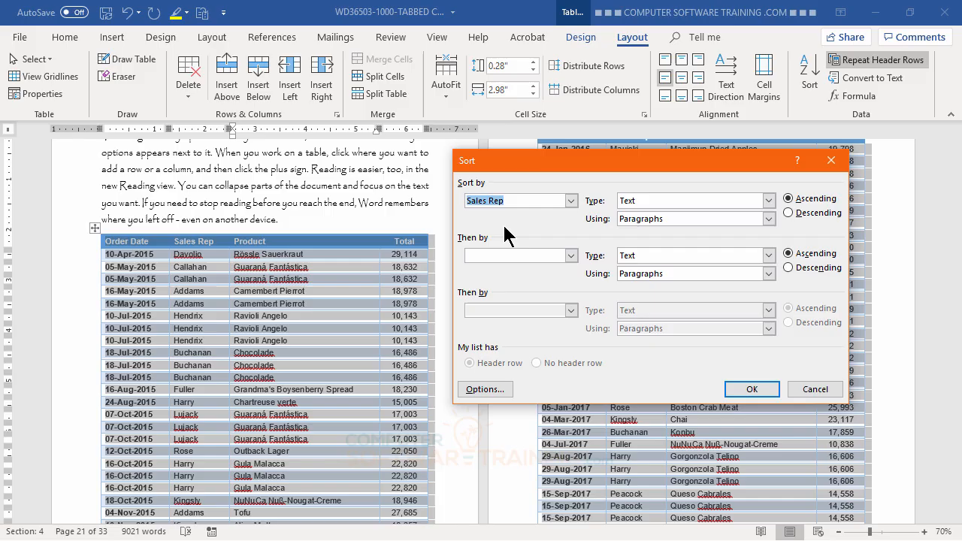
click(573, 257)
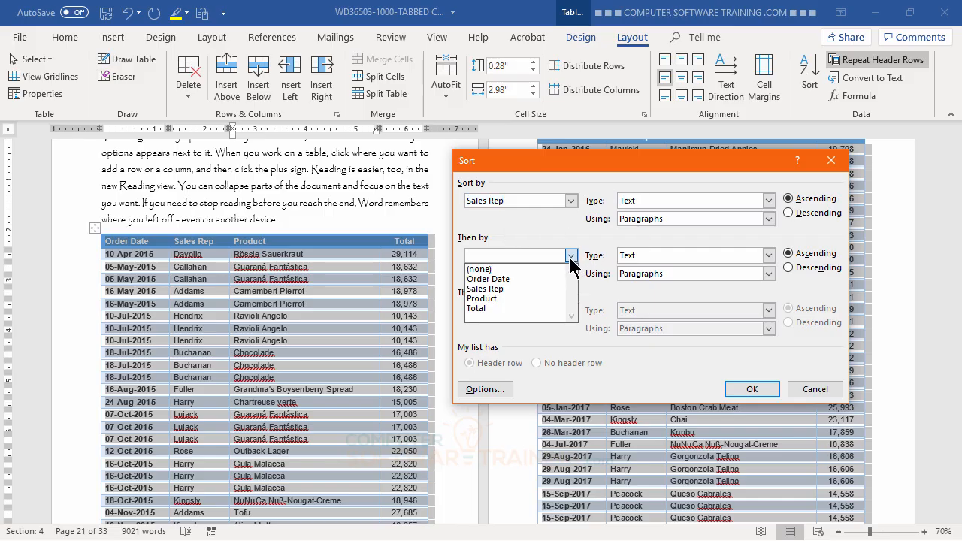
click(508, 298)
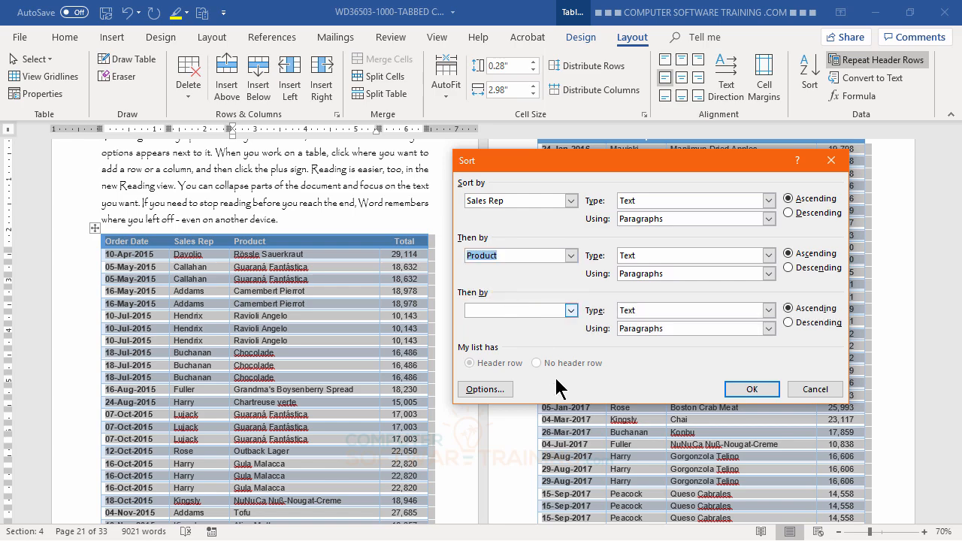
click(750, 390)
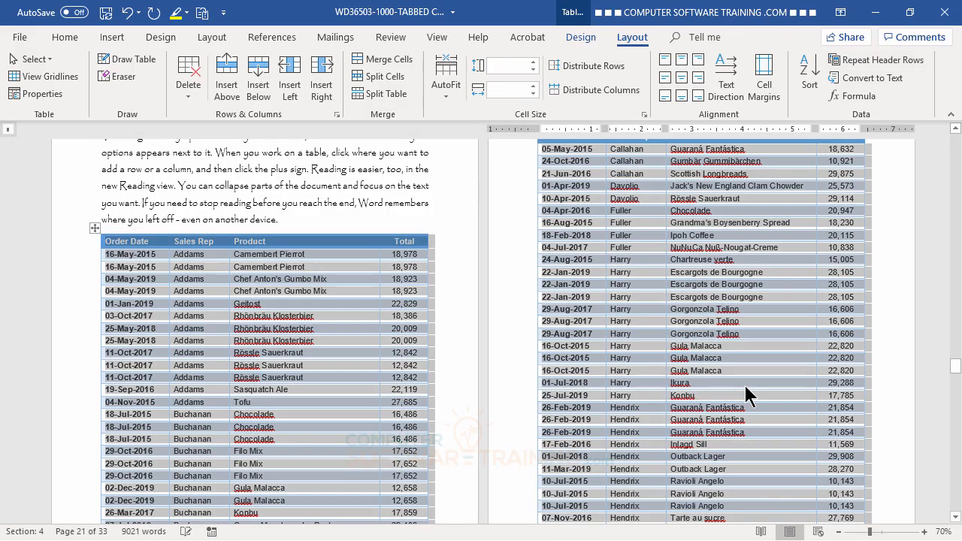
click(253, 185)
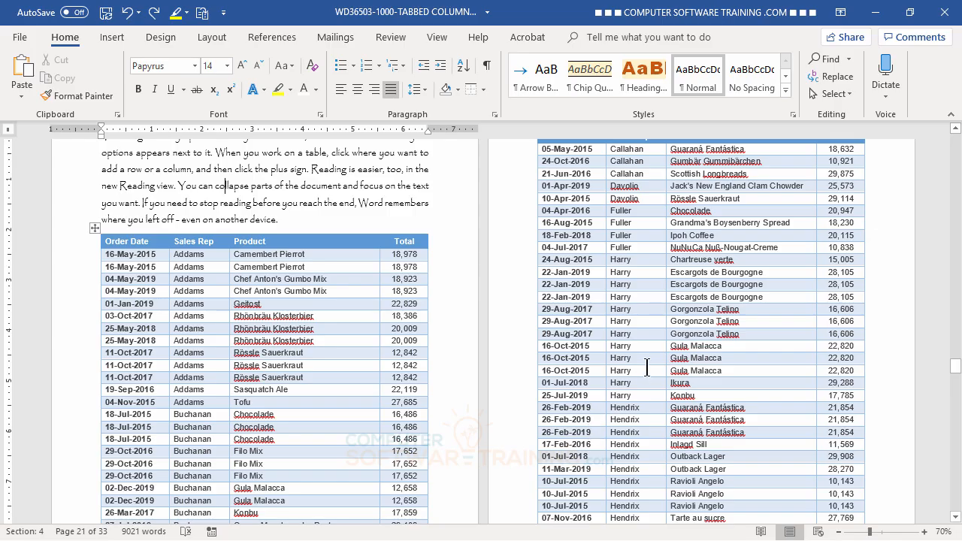
Add a new empty row at the end of the sales table
scroll(645, 372, down, 3)
scroll(647, 367, down, 12)
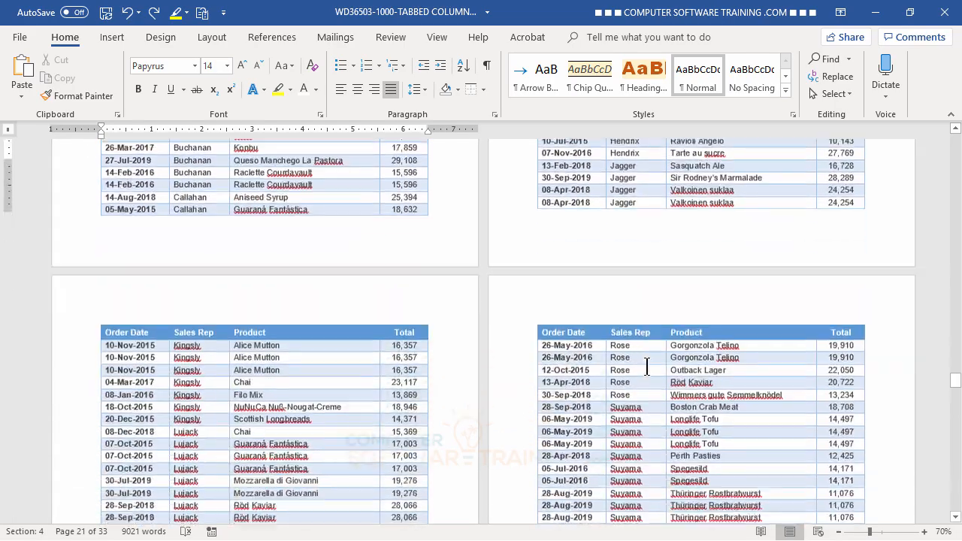
scroll(646, 366, down, 1)
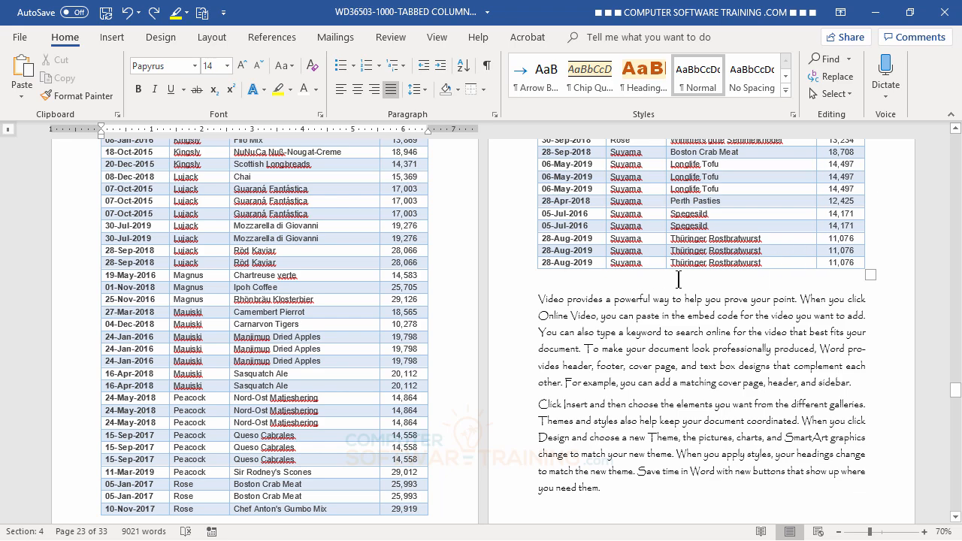
click(858, 262)
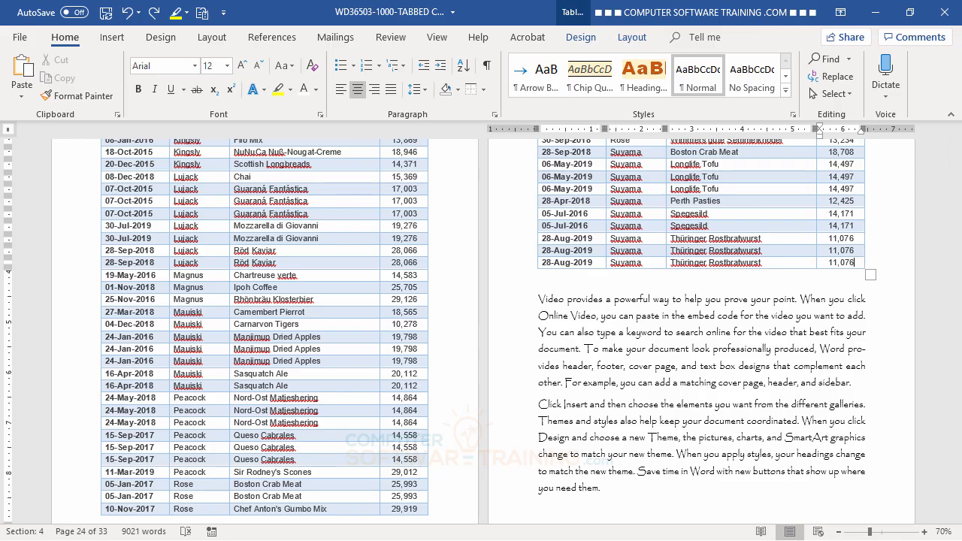
key(Tab)
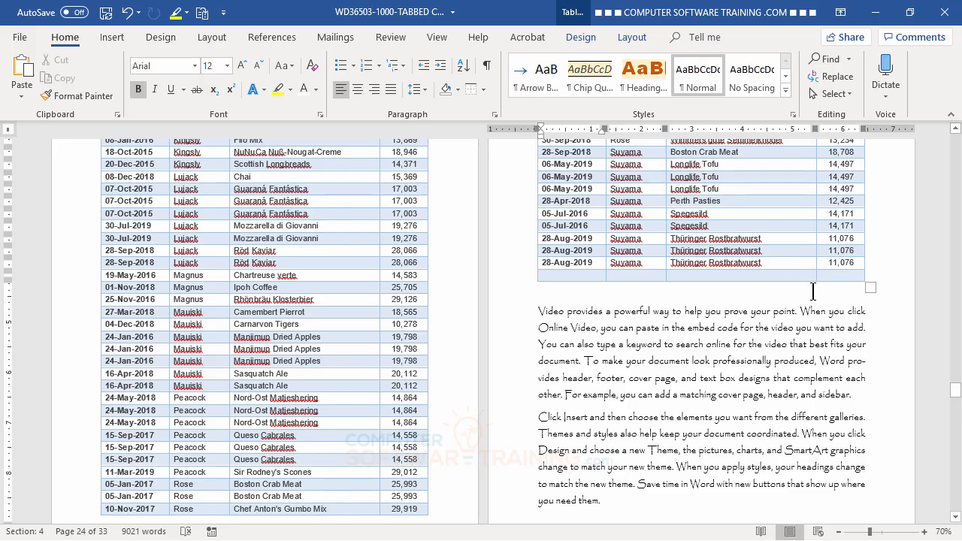
Turn on the Total Row style option for the table and increase the empty last row's height to about 0.34"
click(627, 33)
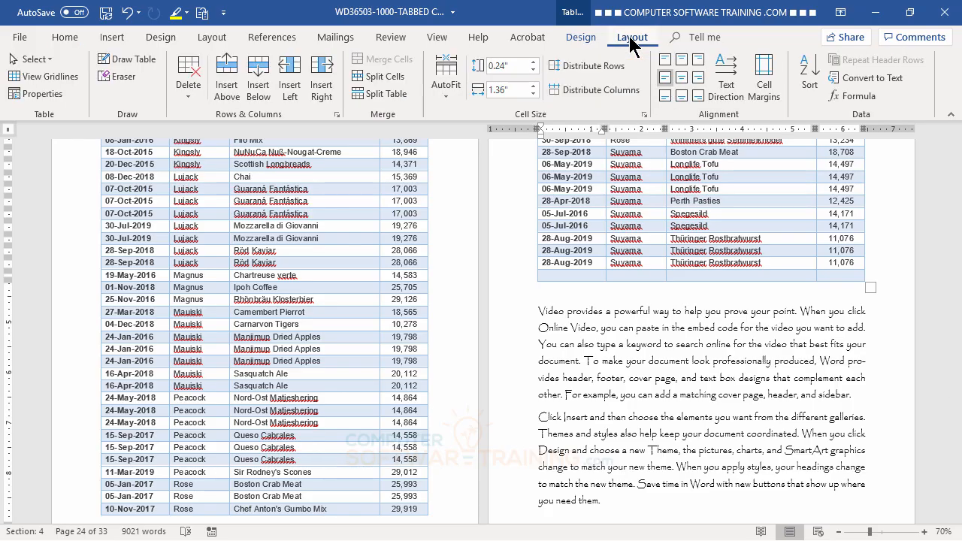
click(587, 42)
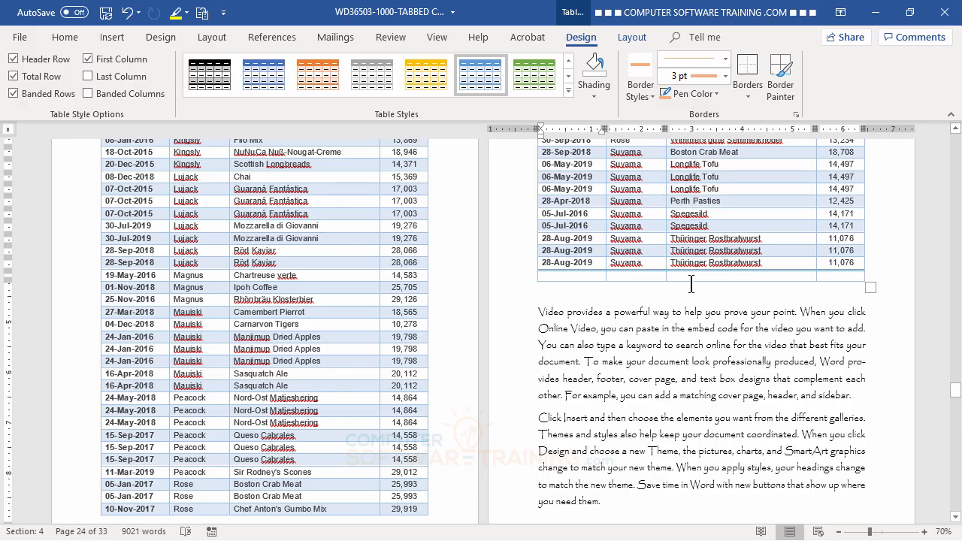
drag(690, 282, 691, 287)
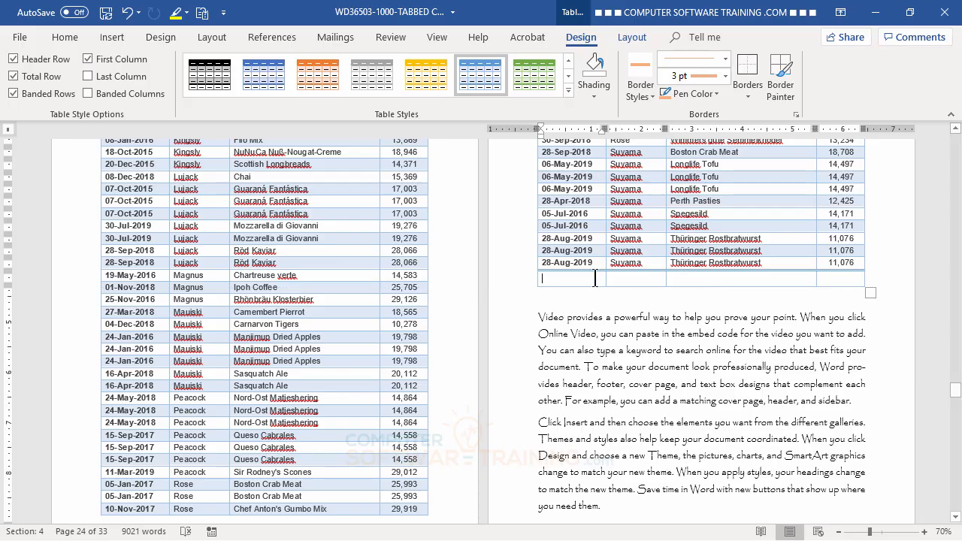
Merge the first three cells of the empty last row into one cell, leaving the Total column's cell separate
drag(595, 278, 701, 277)
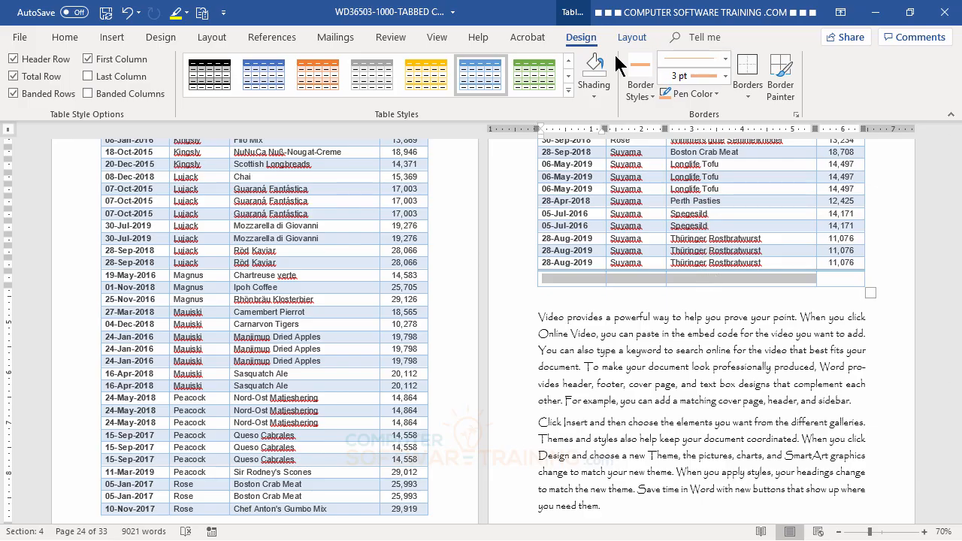
click(632, 38)
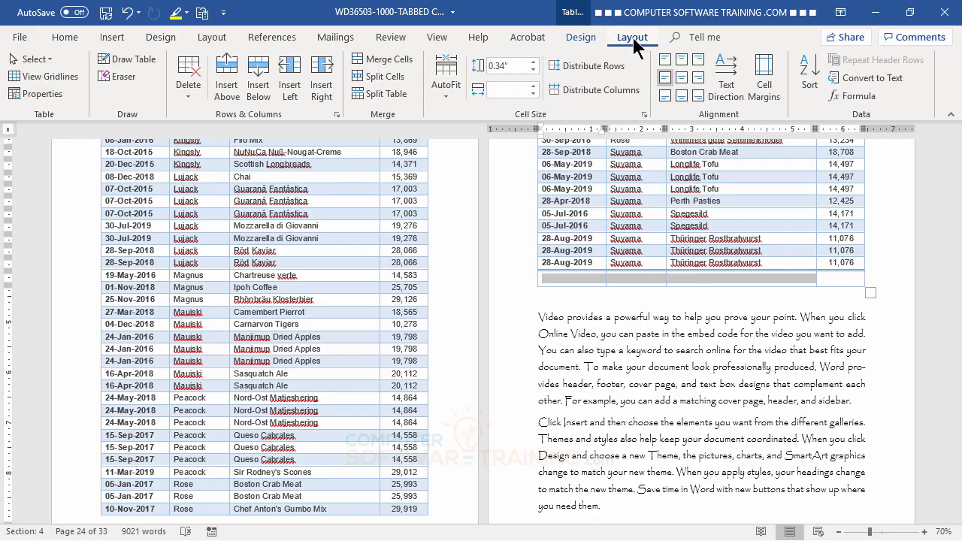
click(391, 61)
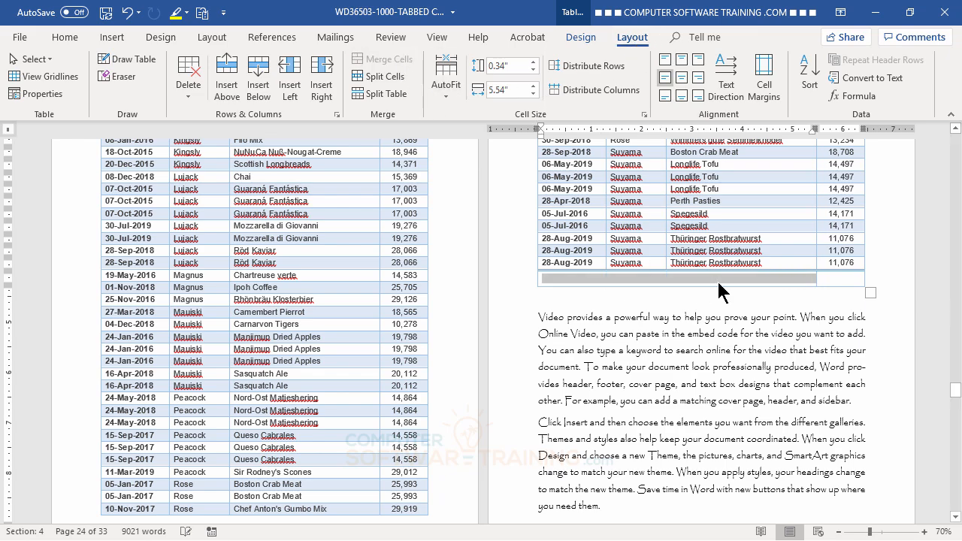
Enter the label "GRAND TOTAL ALL SALES:" in the merged cell of the last row and align it center right
click(727, 278)
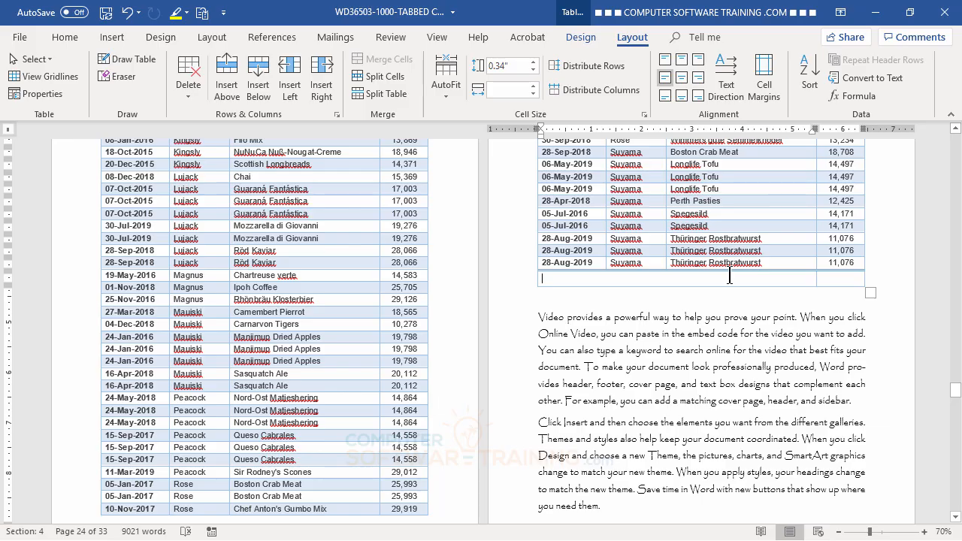
text(GRAND TOTAL ALL SALES)
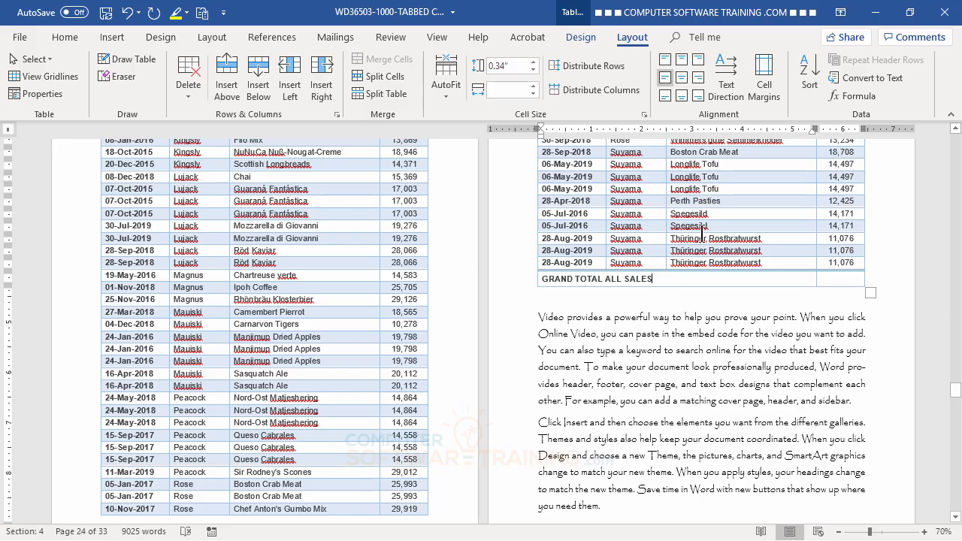
click(682, 79)
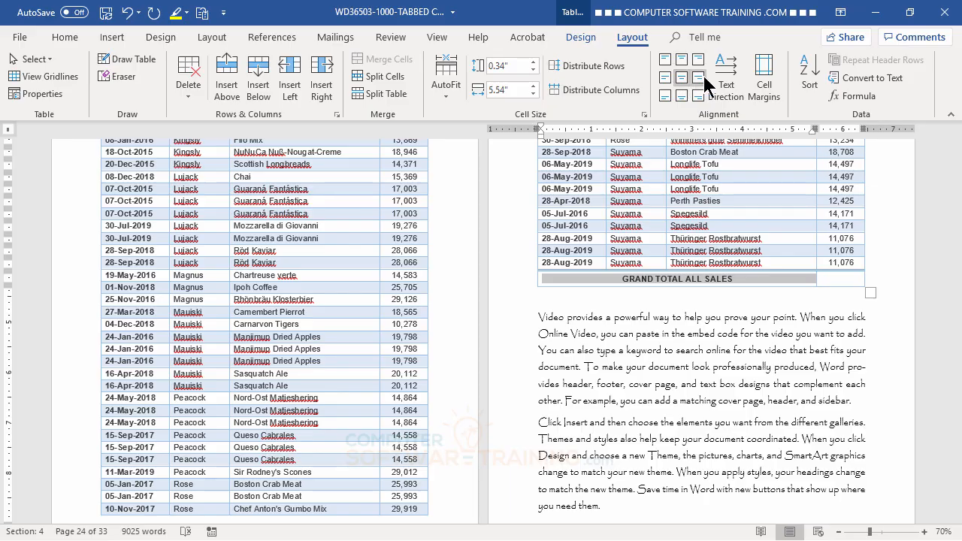
click(698, 78)
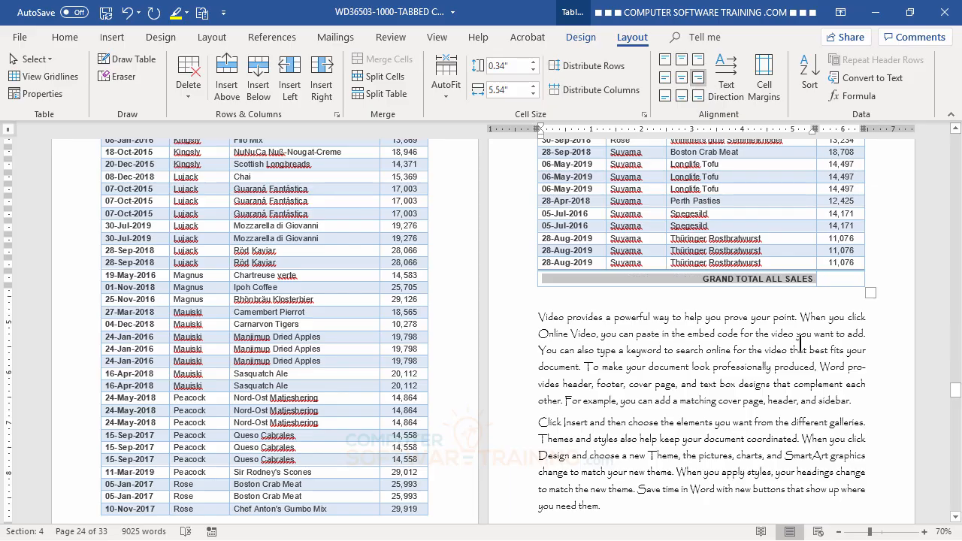
click(816, 284)
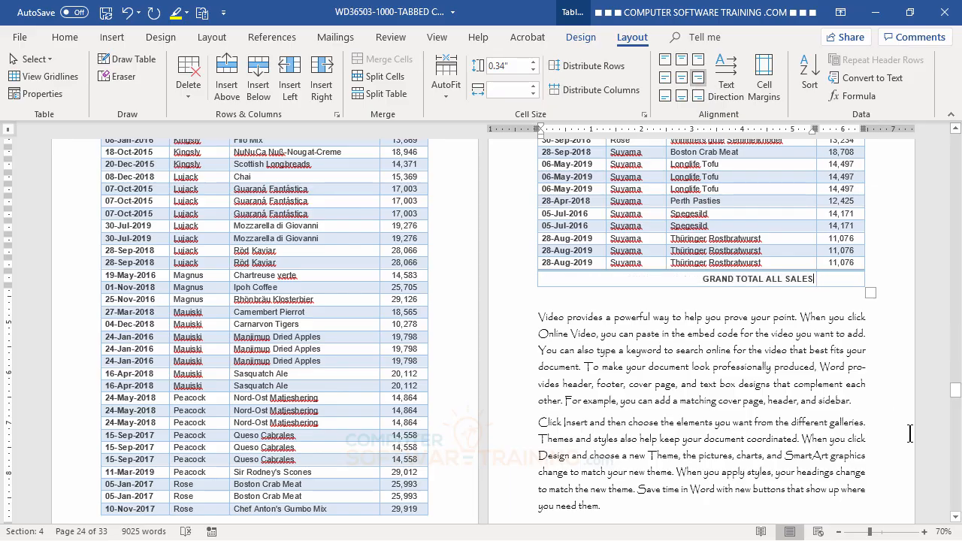
text(:)
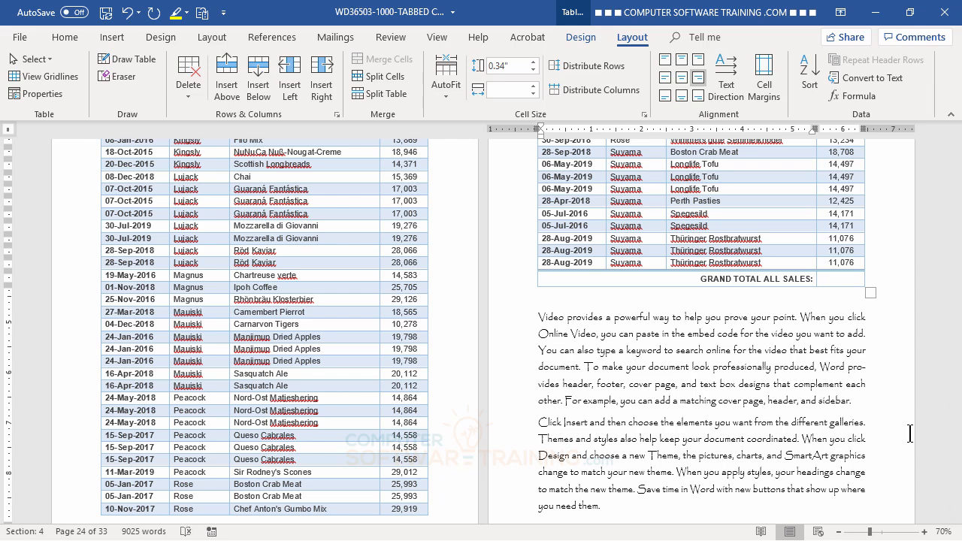
Insert the formula =SUM(ABOVE) in the last row's Total cell, using the $#,##0.00;($#,##0.00) number format with the decimals removed from its positive part
click(840, 279)
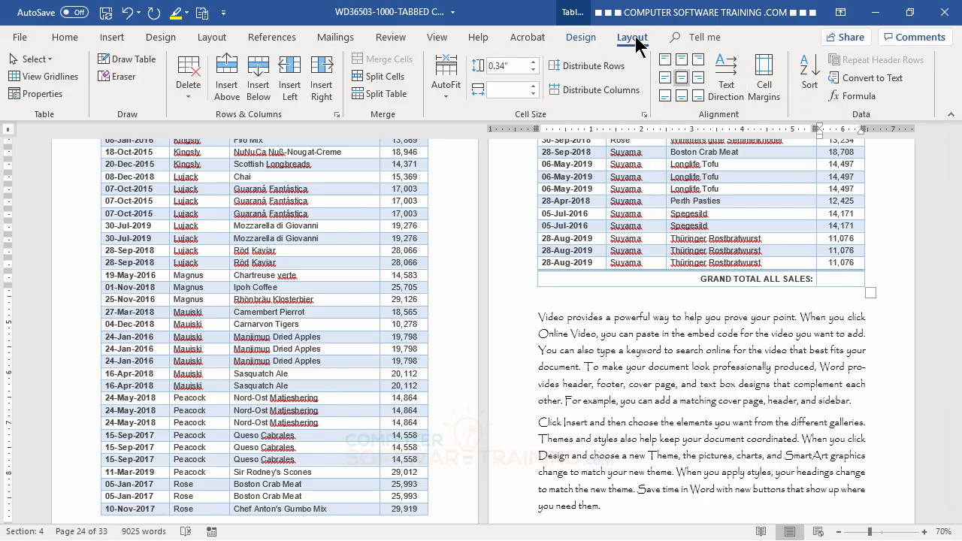
click(860, 103)
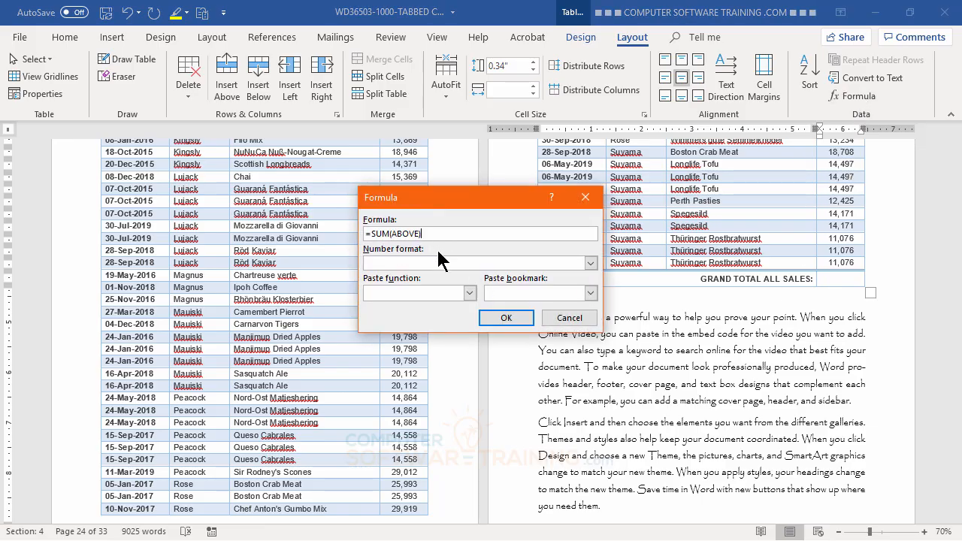
click(592, 264)
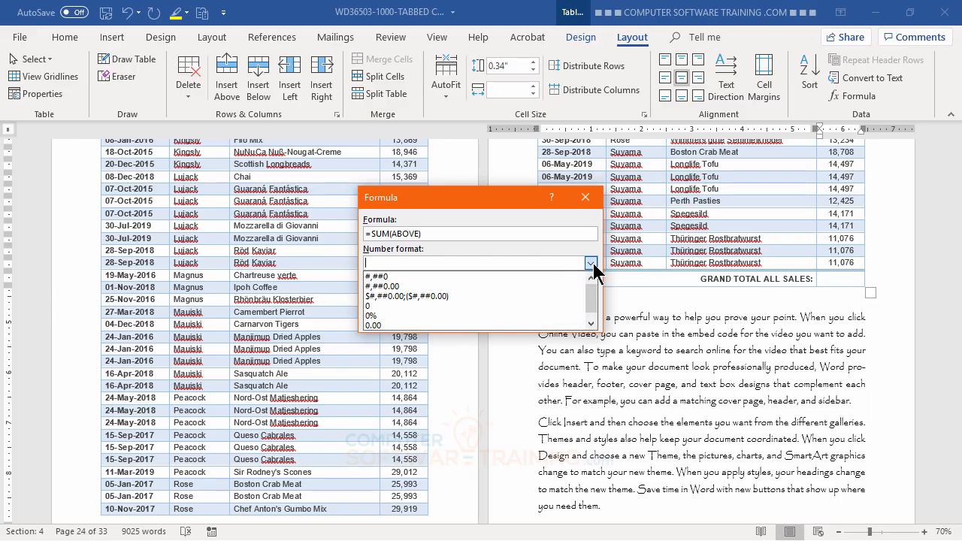
click(384, 277)
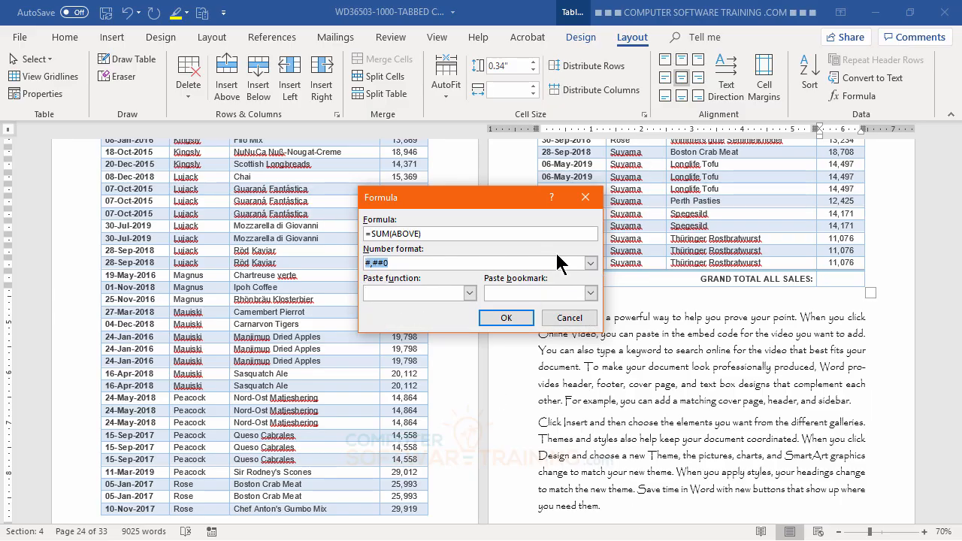
click(591, 263)
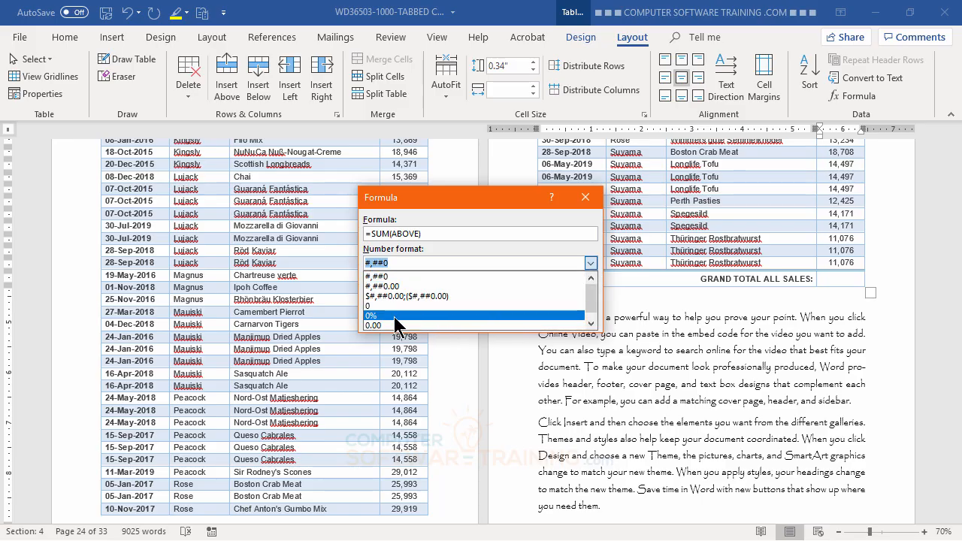
click(378, 295)
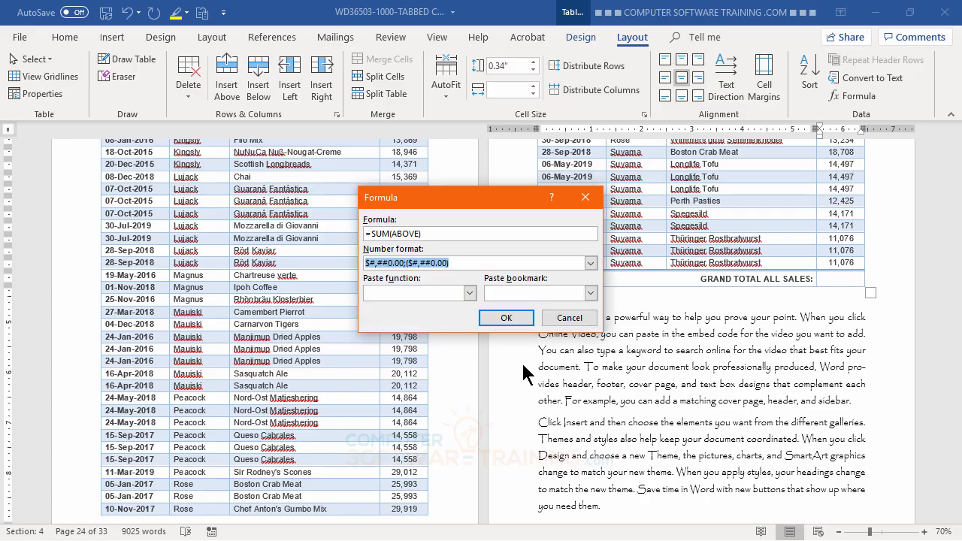
click(394, 263)
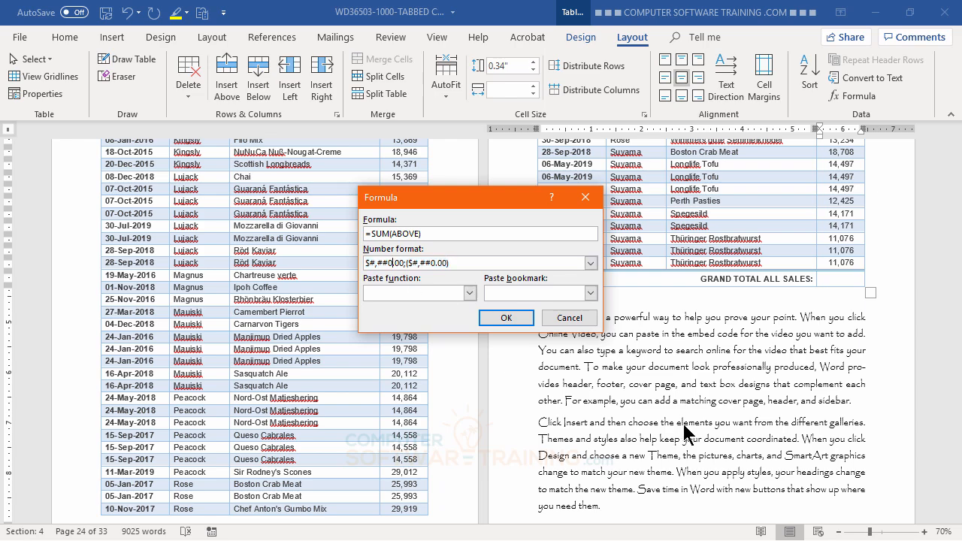
key(Delete)
key(Delete)
key(Delete)
click(503, 318)
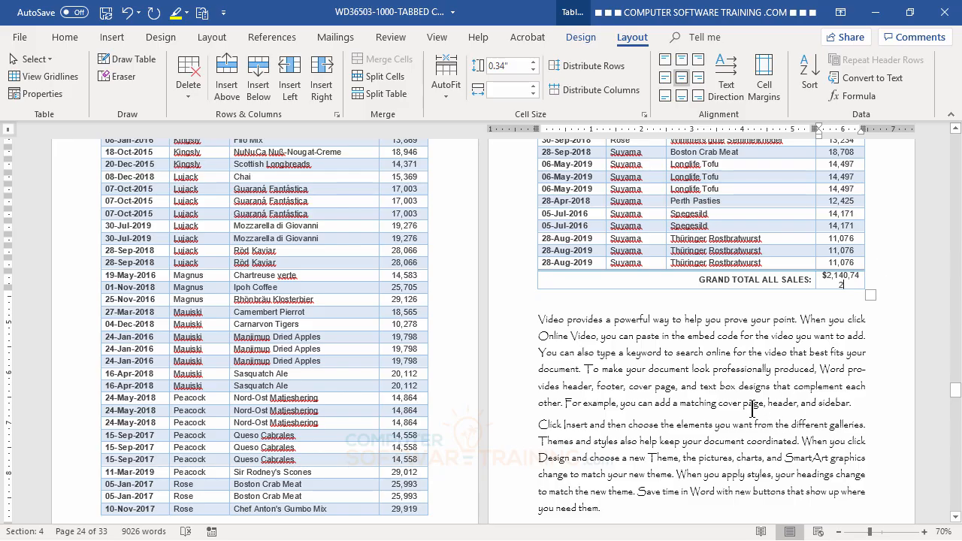
Widen the Total column slightly by moving its border with the Product column so the grand total fits on one line, and review the table
scroll(751, 410, up, 3)
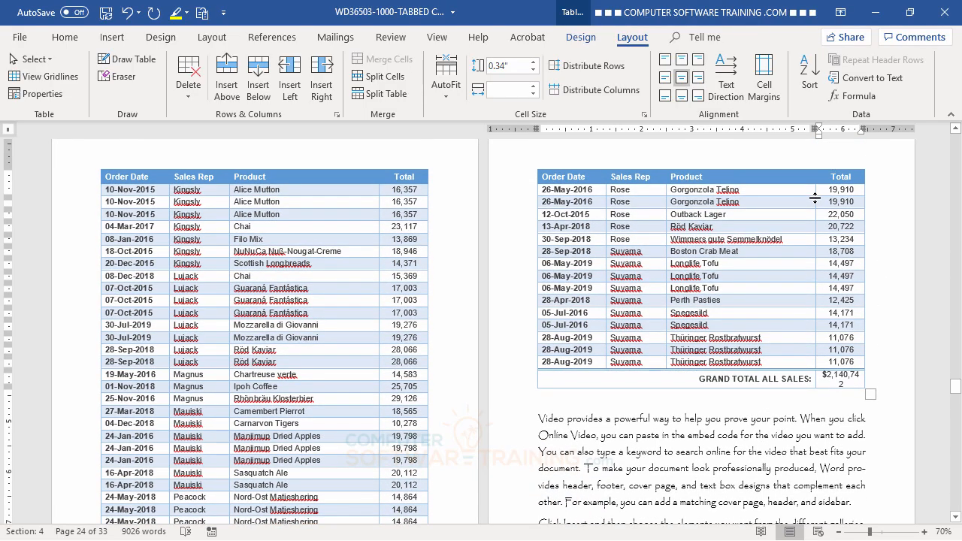
drag(815, 201, 809, 201)
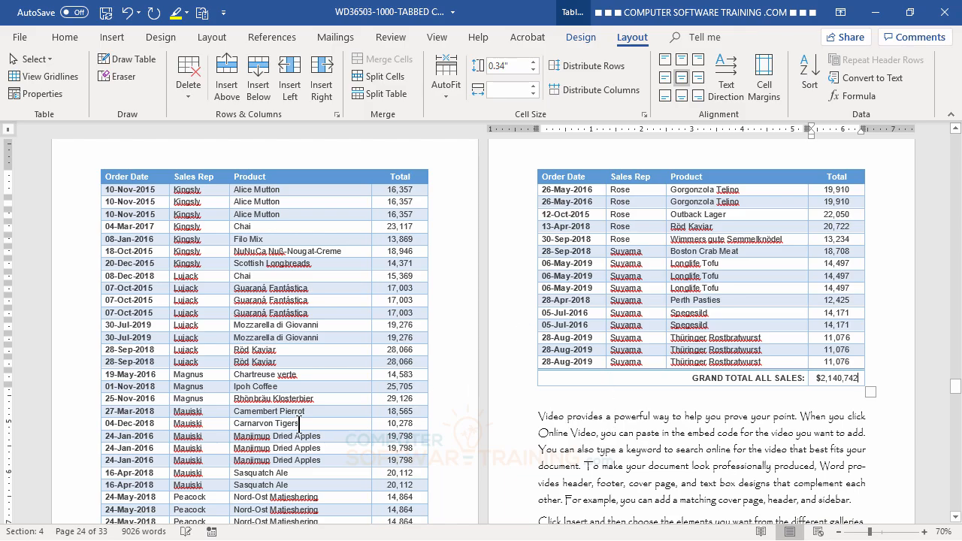
scroll(304, 427, up, 4)
scroll(316, 413, up, 10)
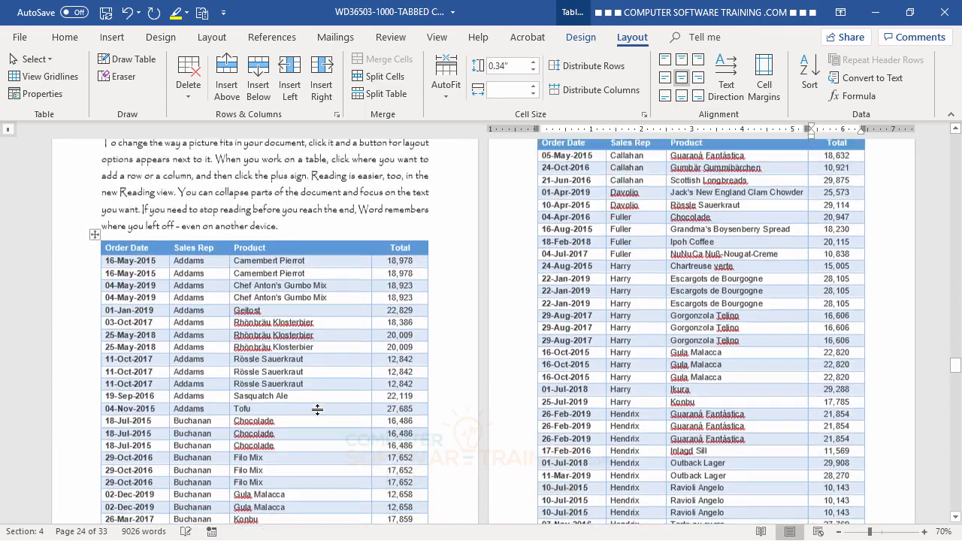
scroll(317, 409, up, 10)
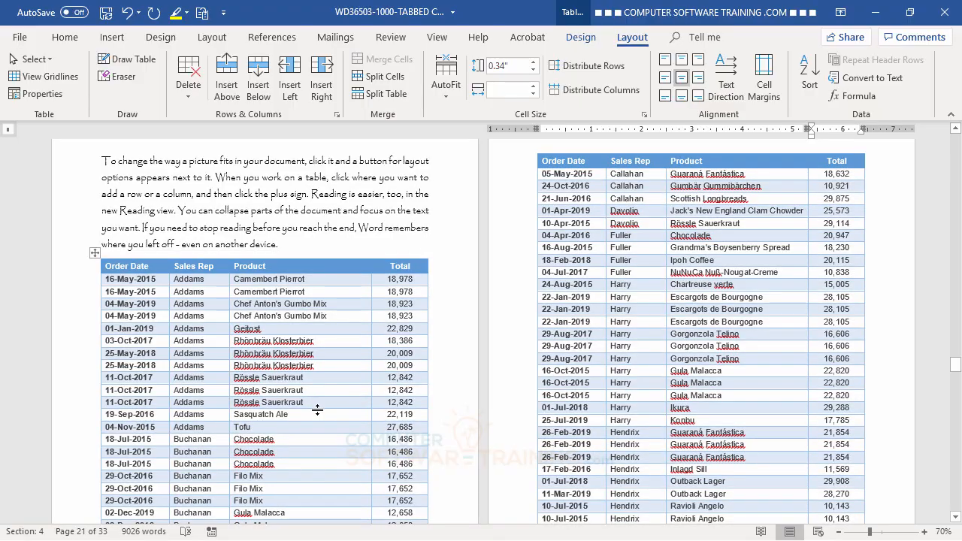